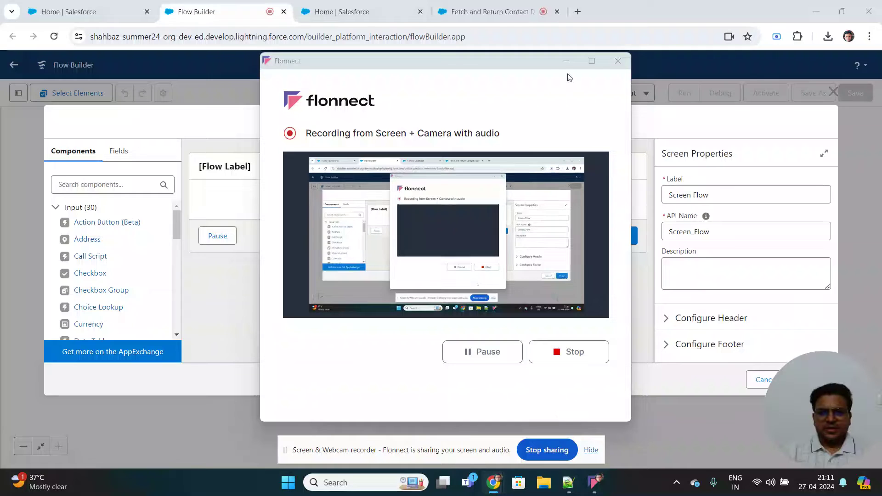
Clear away the recorder window and sharing notice, and add an Action Button (Beta) component to the new screen
click(567, 61)
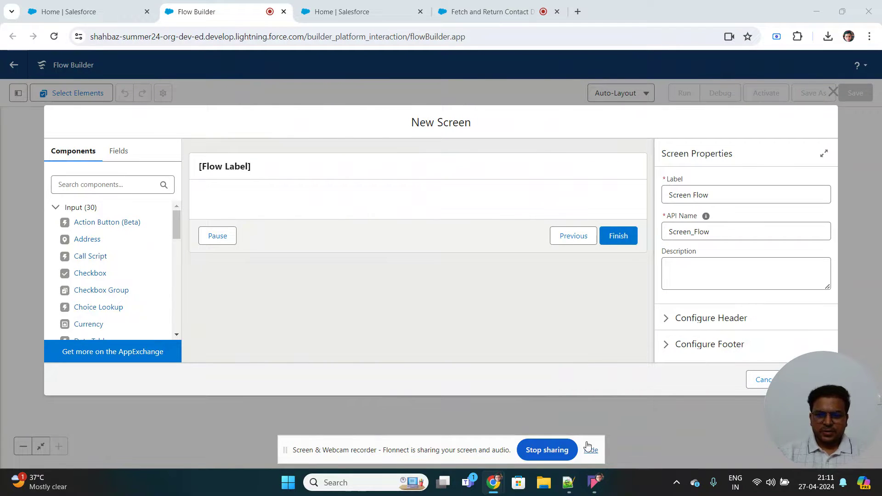
click(591, 450)
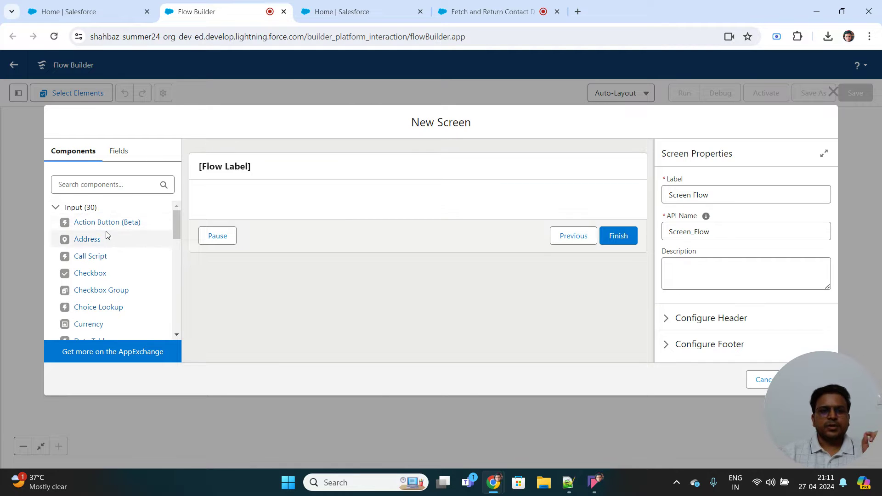
mouse_move(118, 228)
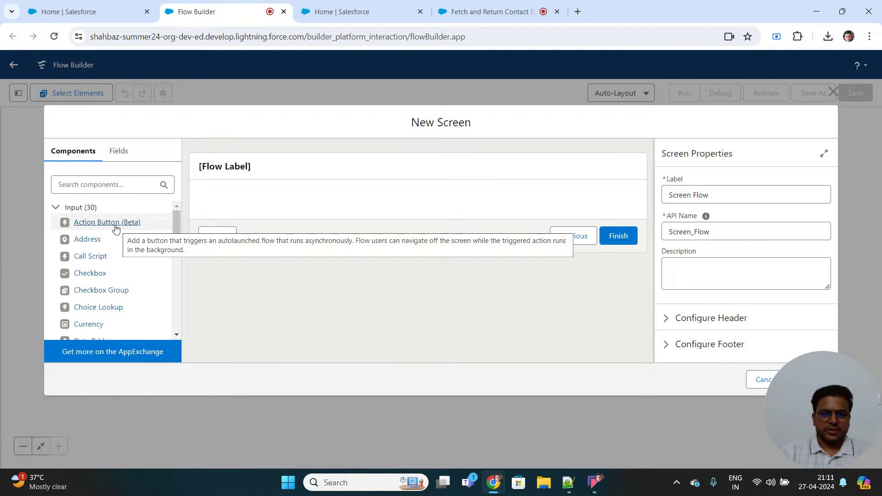
drag(107, 227, 266, 202)
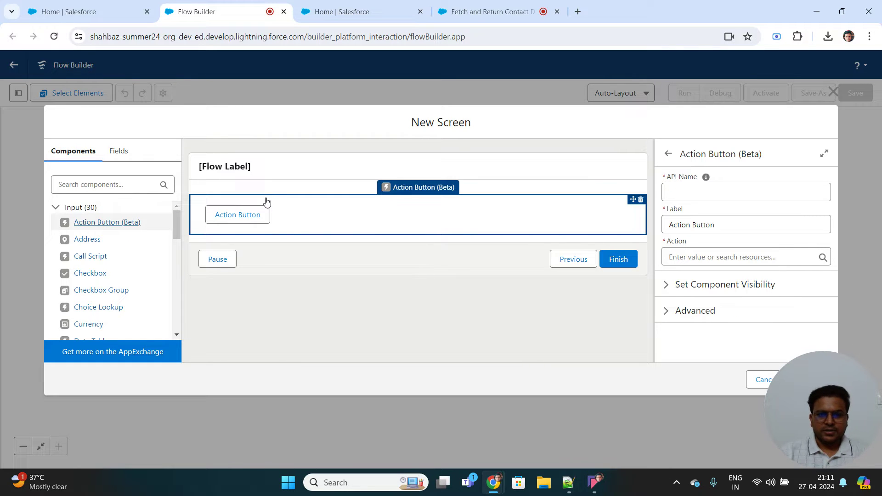
click(442, 254)
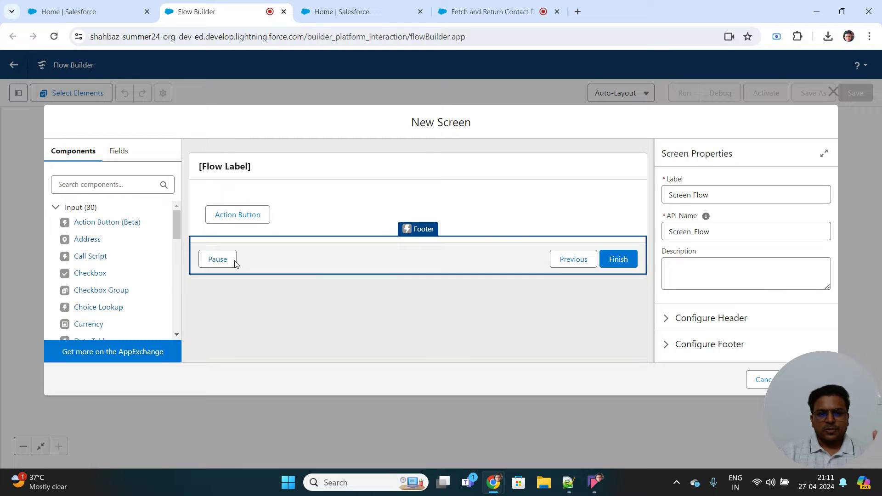
click(324, 207)
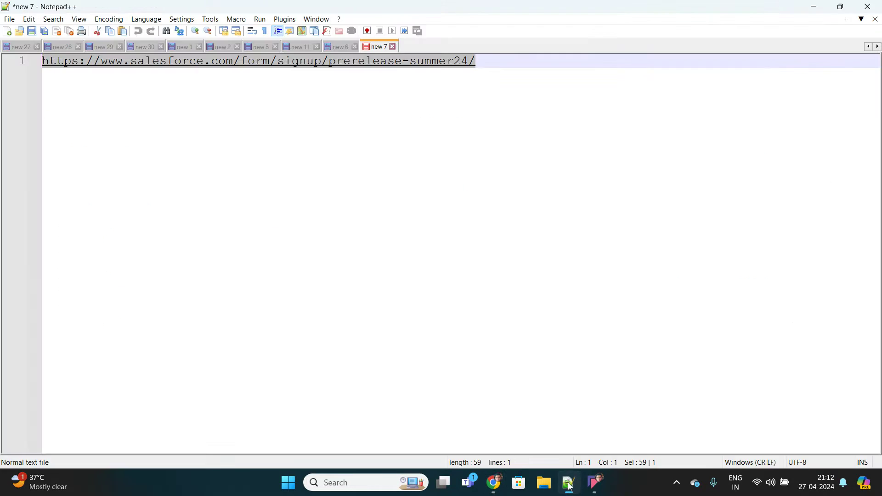
click(568, 482)
click(499, 483)
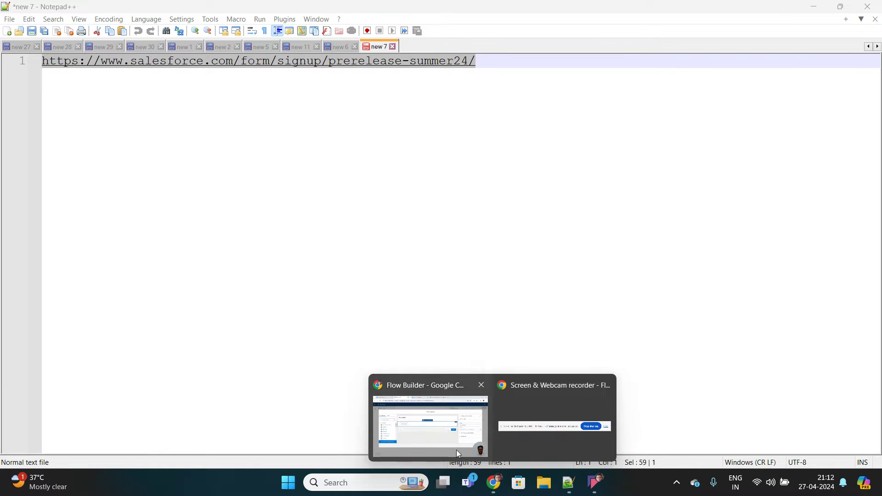
click(449, 437)
key(ctrl+shift+n)
text(https://www.salesforce.com/form/signup/prerelease-summer24/)
key(Return)
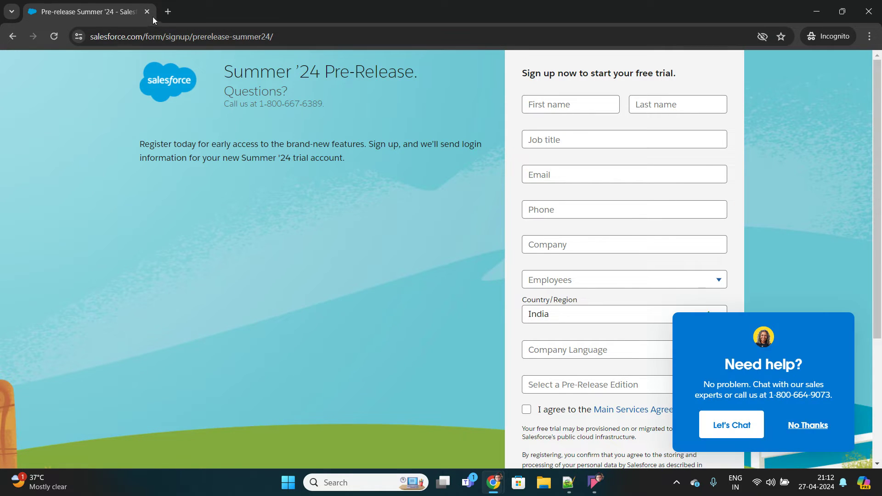
scroll(557, 276, down, 5)
scroll(558, 275, up, 5)
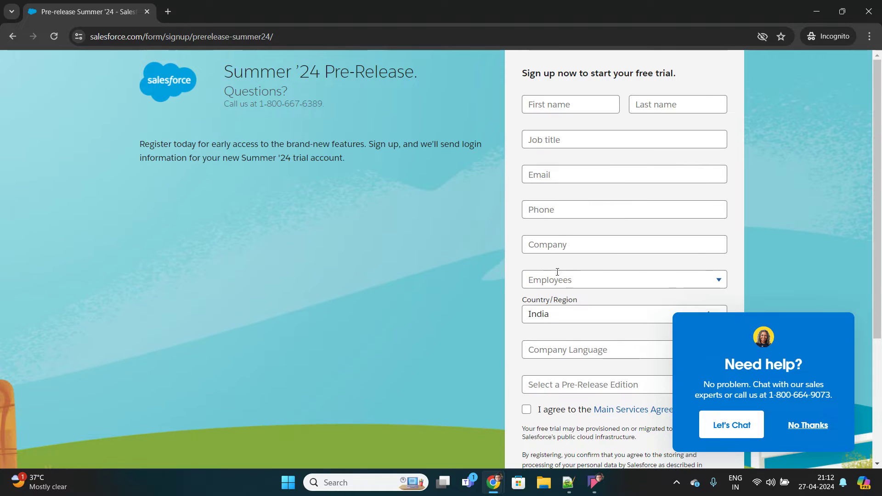
click(148, 11)
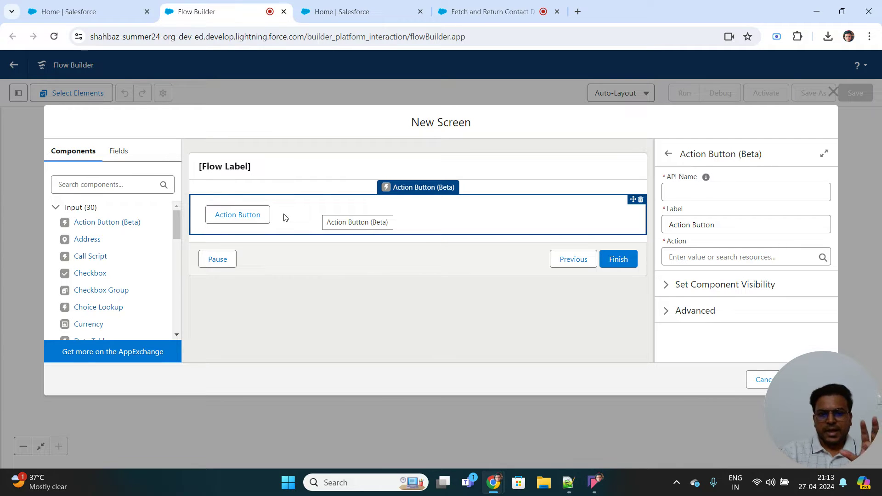
Look at the actions offered for the button and at the Autolaunched Flow (No Trigger) type for a new flow
click(701, 252)
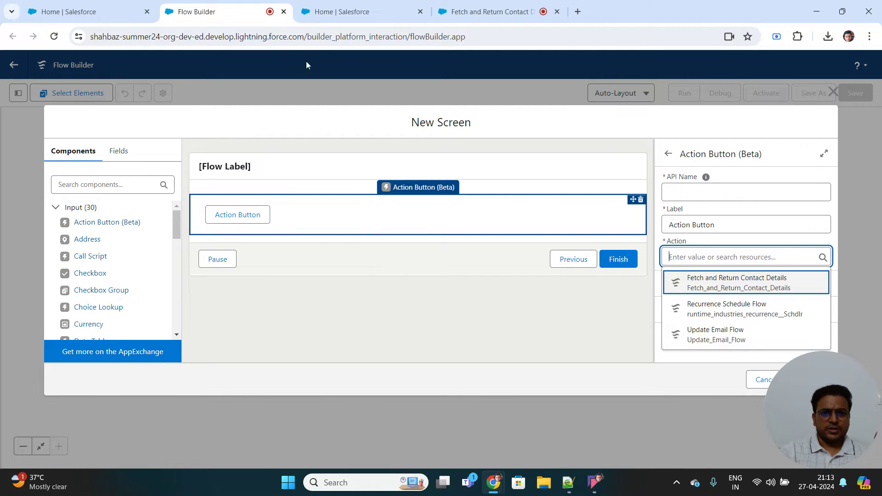
click(358, 16)
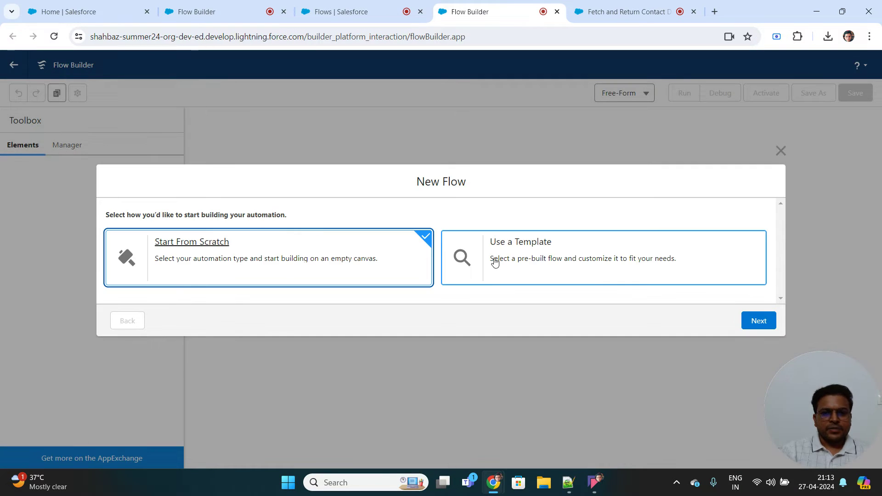
click(758, 322)
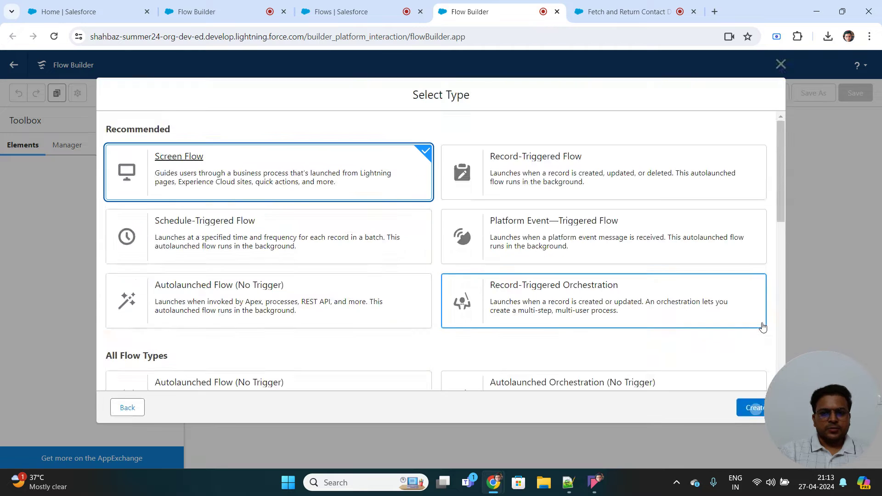
click(278, 305)
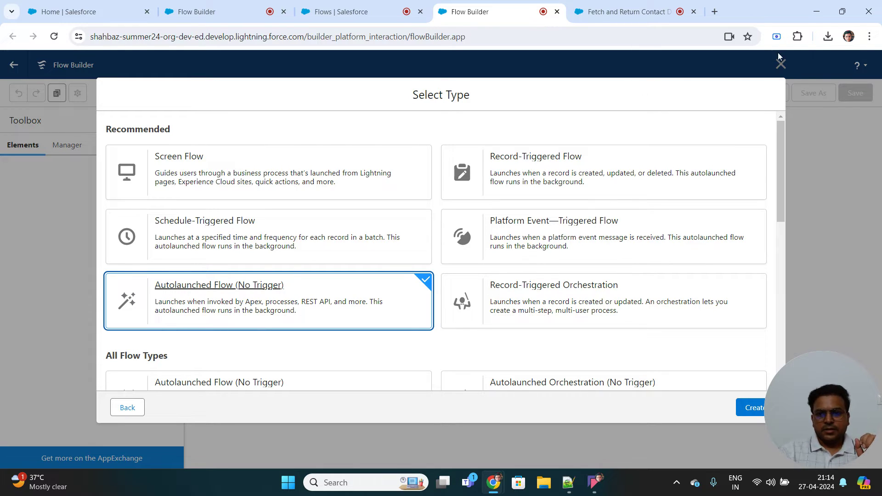
click(781, 64)
In the Fetch and Return Contact Details flow, examine the Get Contact Records element and the searchKey variable's settings
click(601, 19)
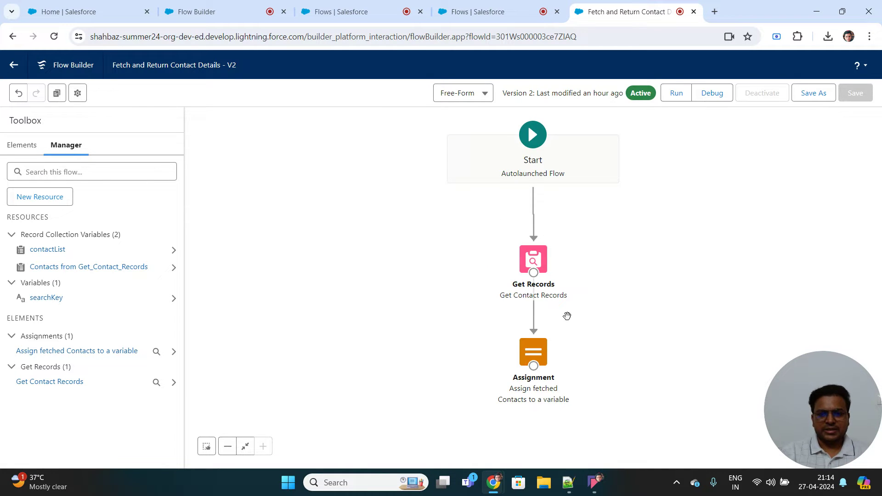
double_click(531, 259)
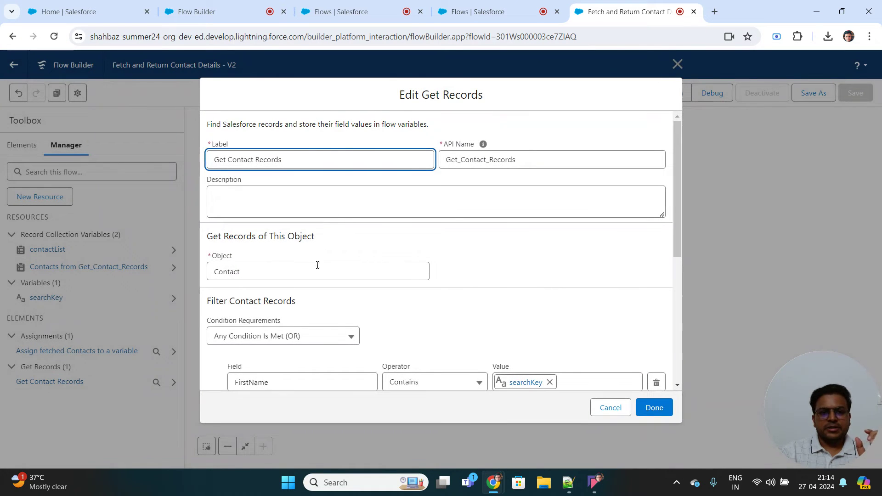
scroll(365, 249, down, 2)
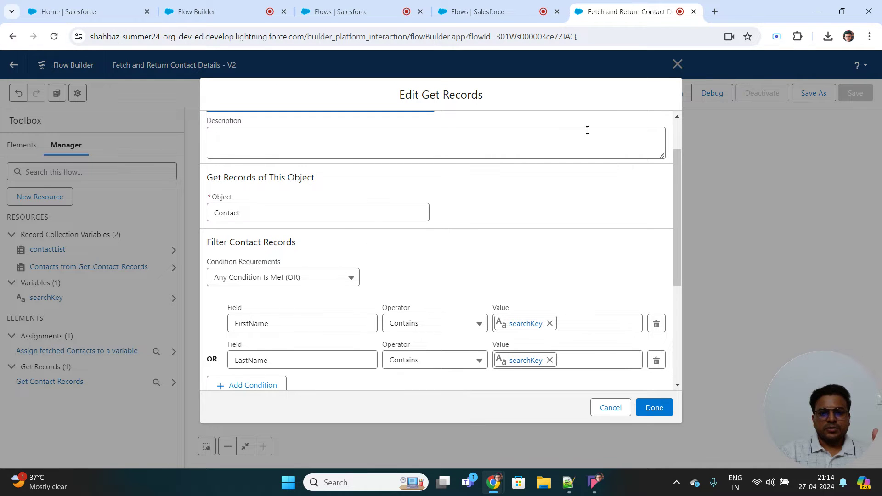
click(677, 64)
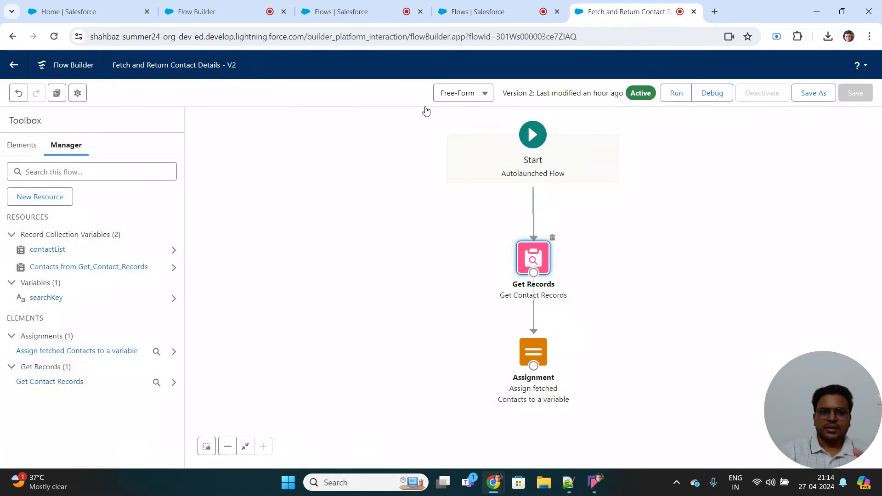
click(45, 298)
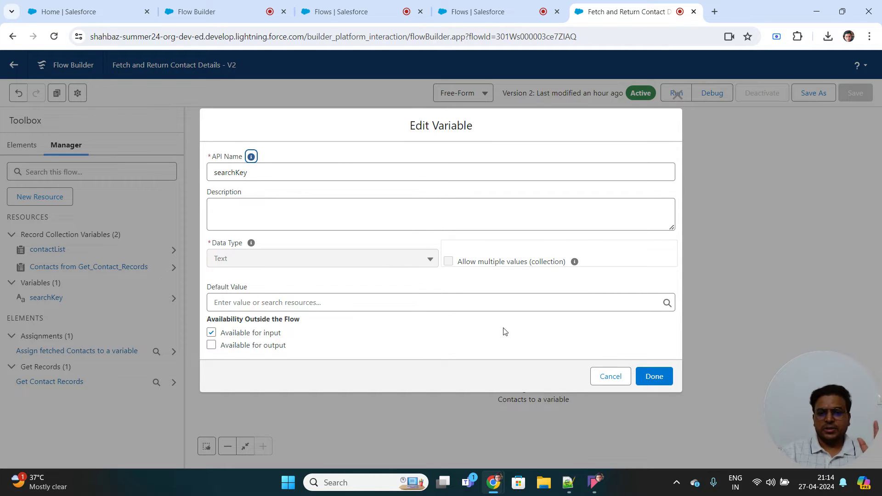
click(603, 378)
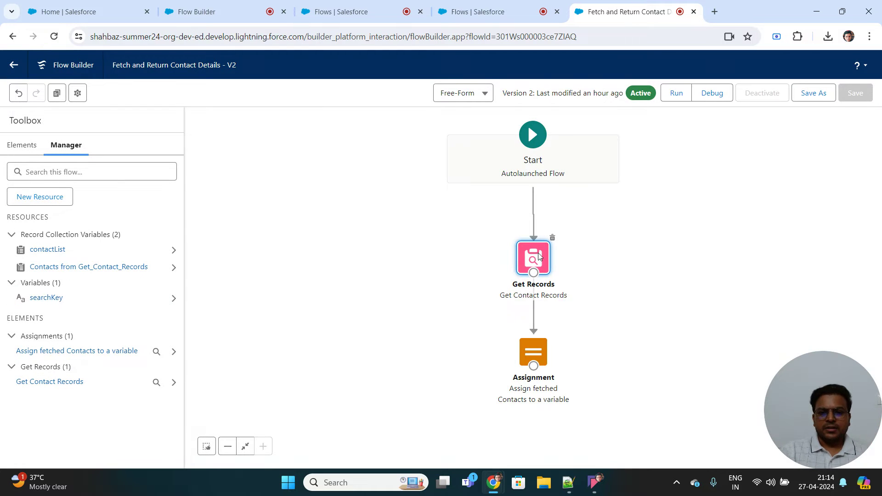
Review the filter conditions, sort order and record storage options of the Get Contact Records element, leaving them unedited
double_click(538, 253)
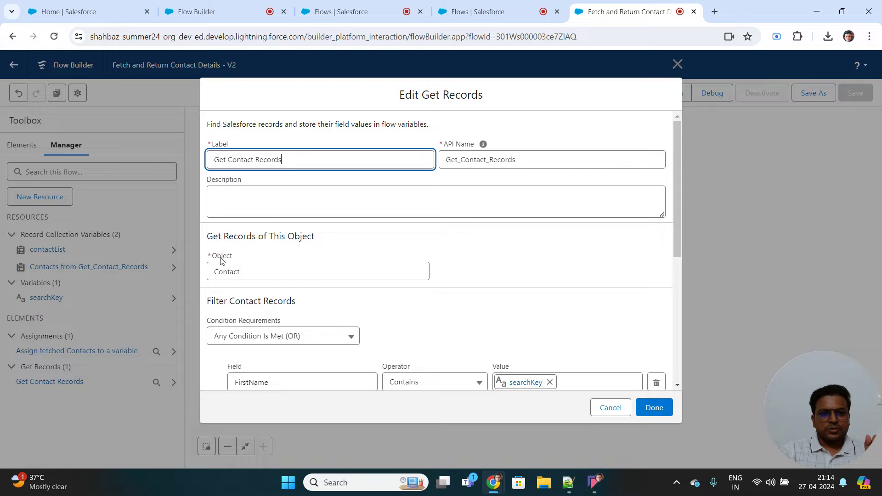
scroll(242, 281, down, 3)
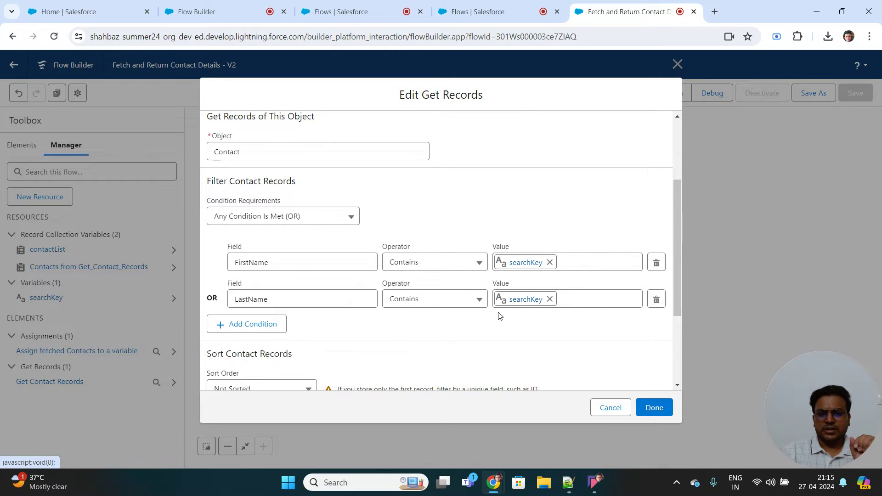
scroll(444, 324, down, 3)
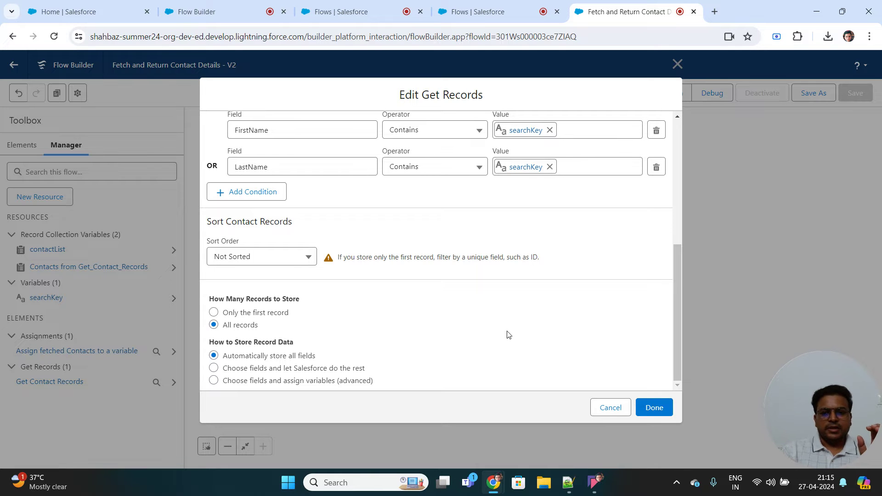
click(610, 408)
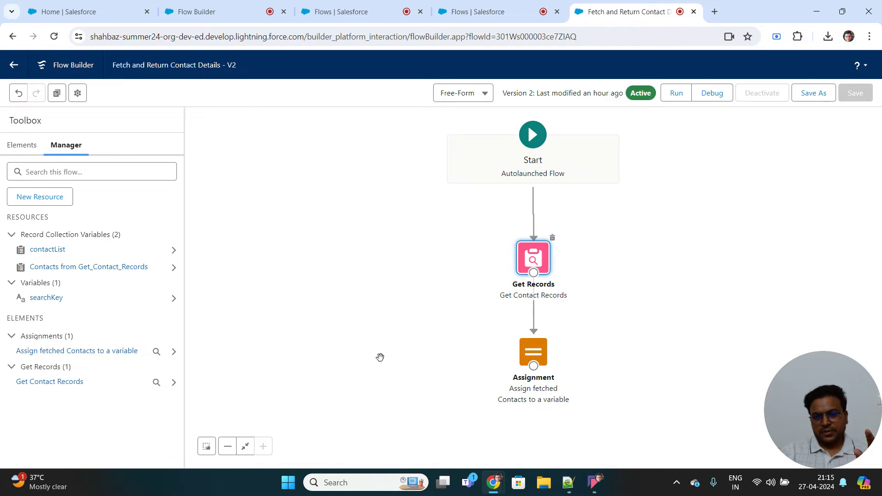
Examine the contactList variable's settings and the assignment of the fetched Contacts to that variable
click(47, 250)
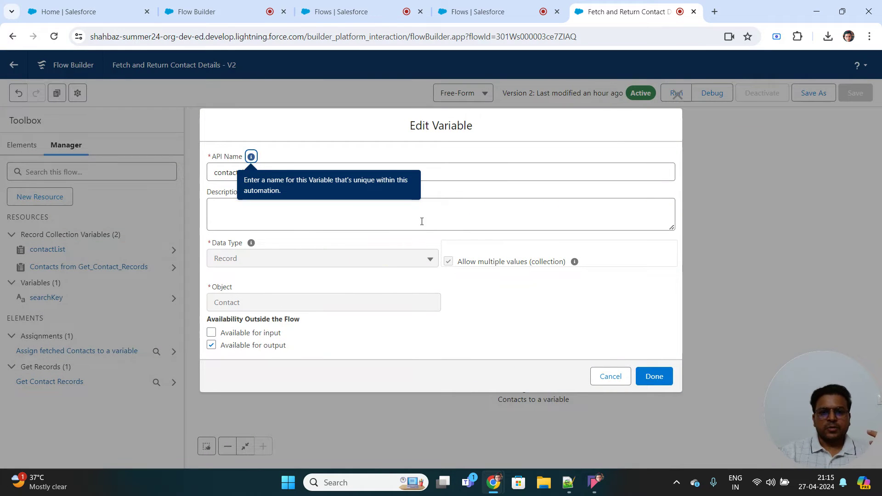
click(446, 197)
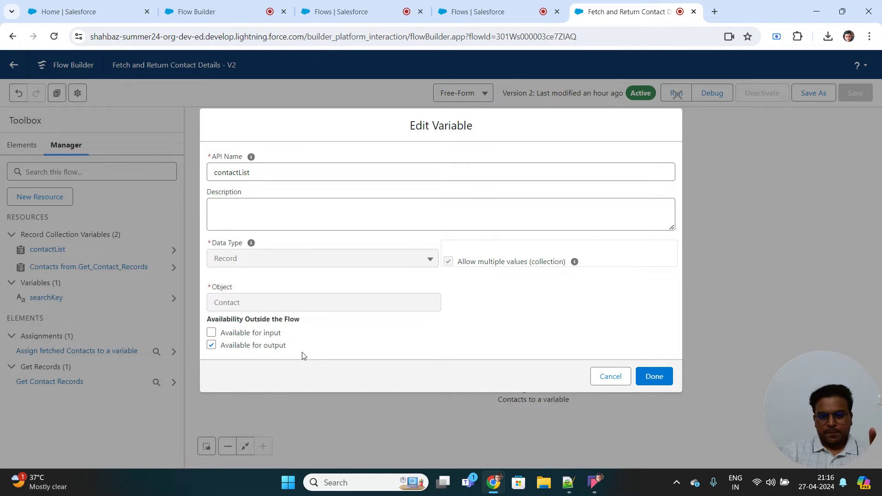
click(609, 377)
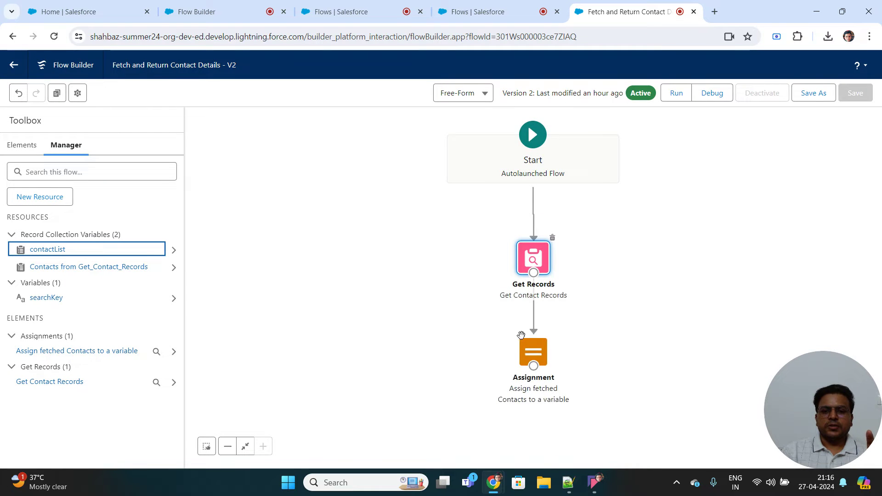
double_click(539, 350)
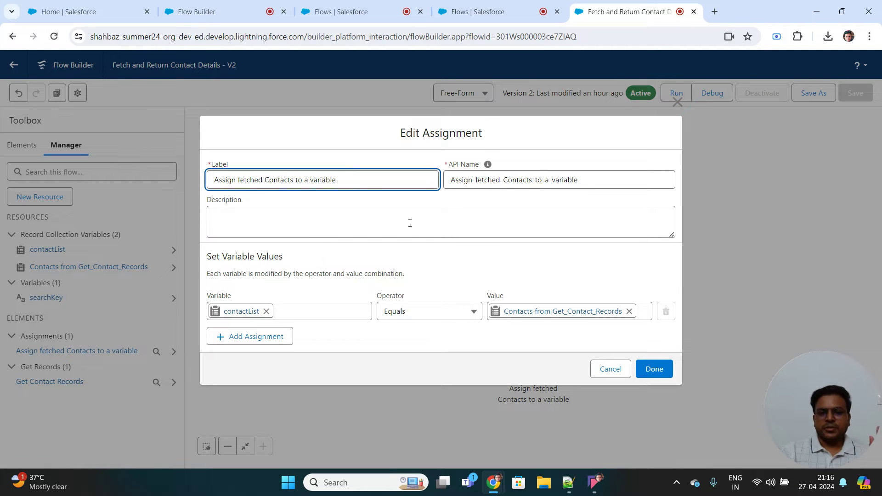
click(678, 103)
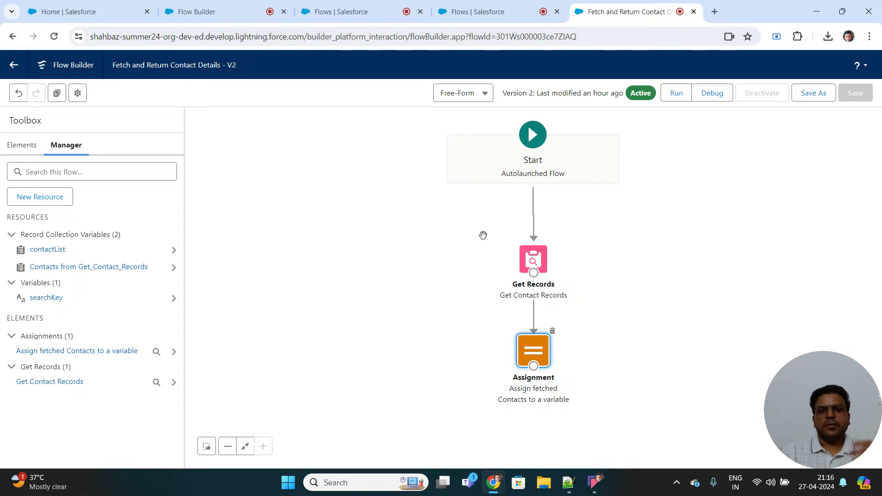
Return to the new screen being built and add a Text input component above the Action Button
click(352, 13)
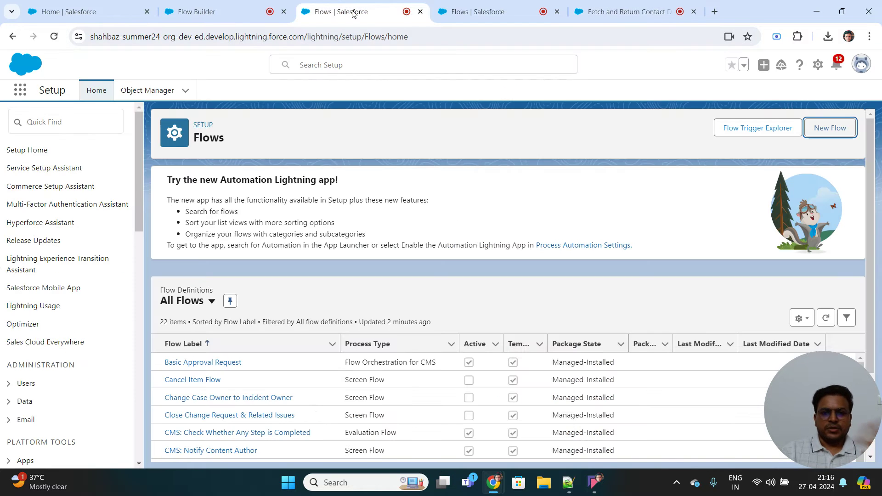
click(252, 13)
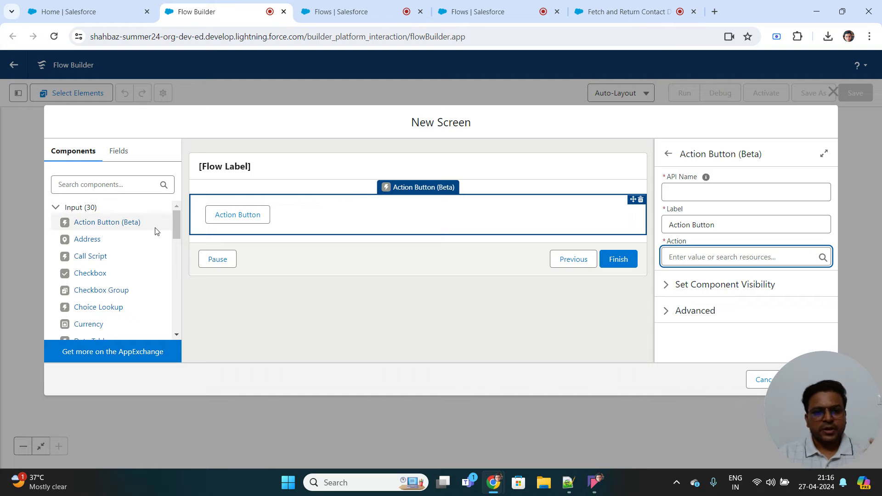
click(98, 184)
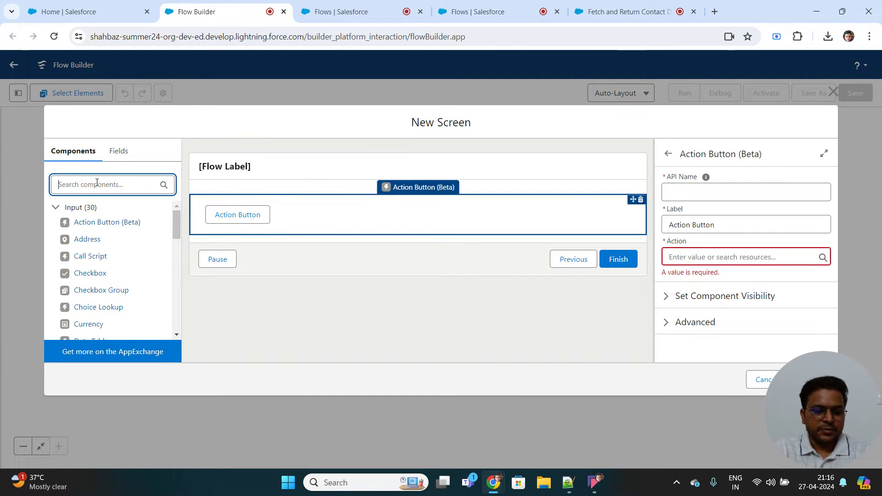
text(text)
drag(76, 246, 264, 202)
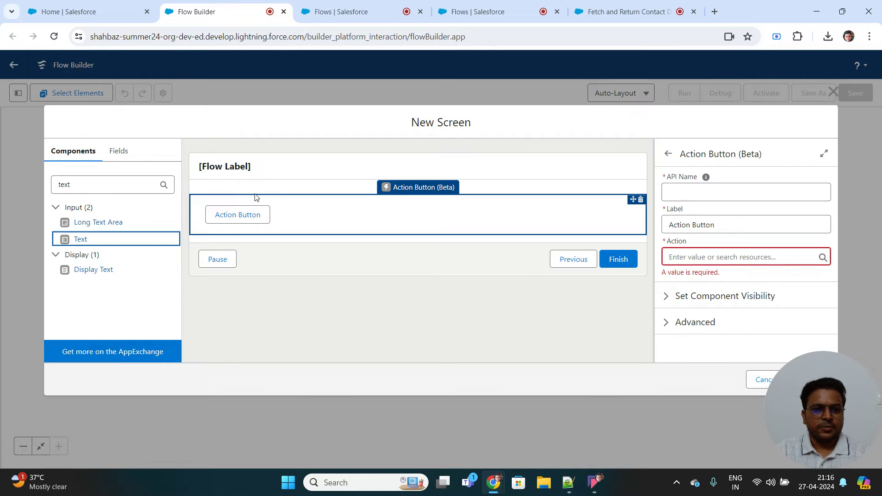
drag(82, 240, 271, 199)
Give the Text component the label Search and the API name Search
click(717, 191)
text(Sear)
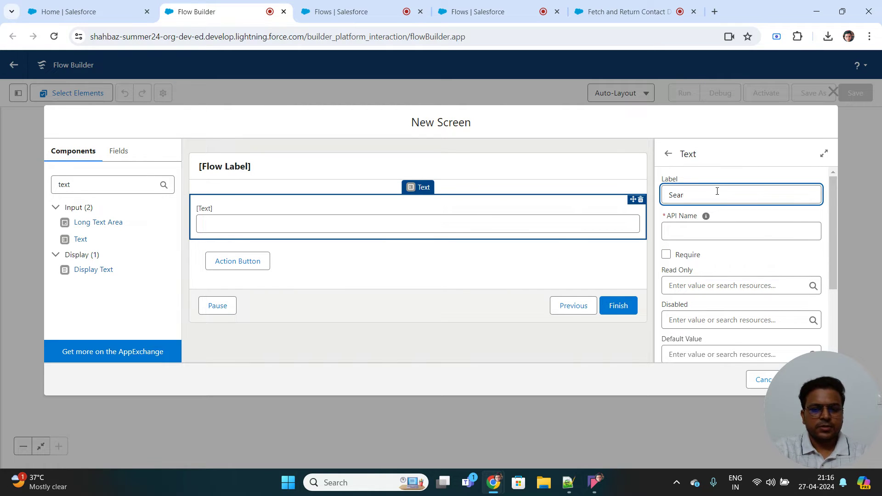
click(696, 234)
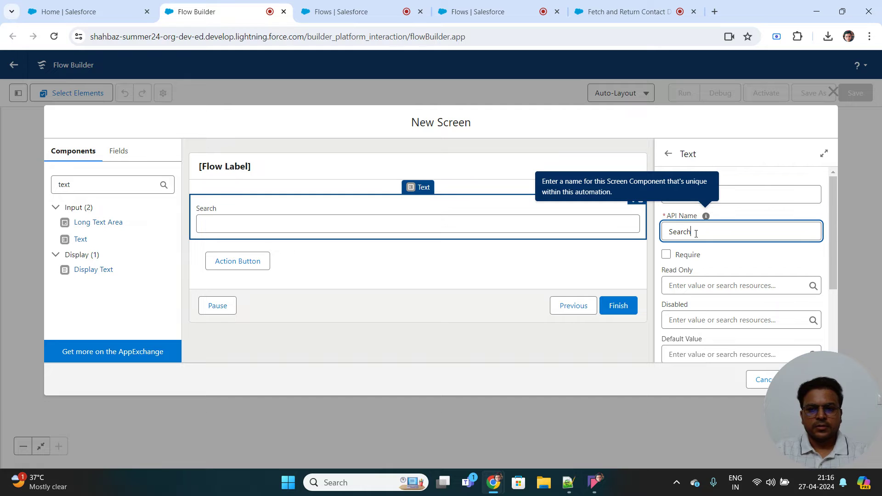
Make the Search text field required and give the Action Button the API name searchContact
click(666, 254)
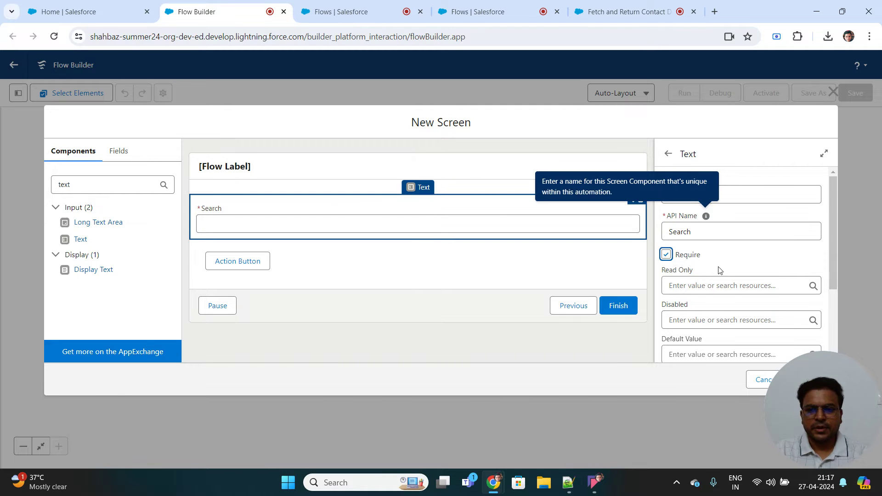
scroll(707, 282, down, 3)
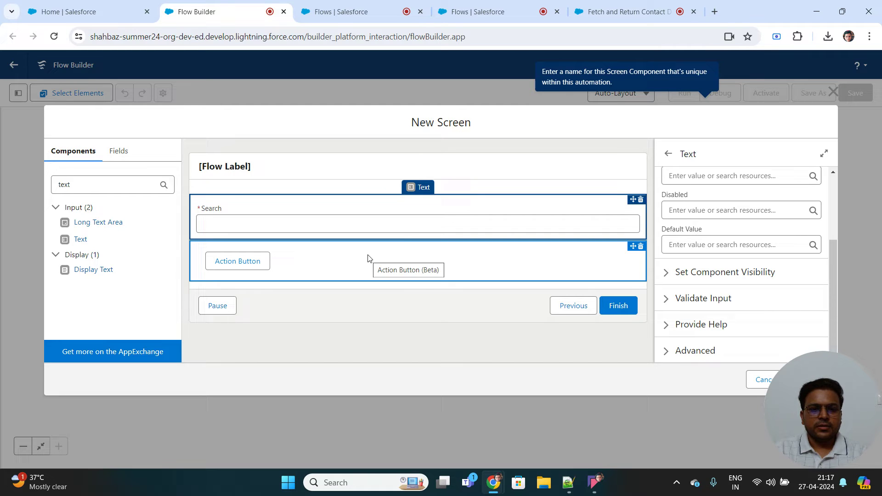
click(396, 262)
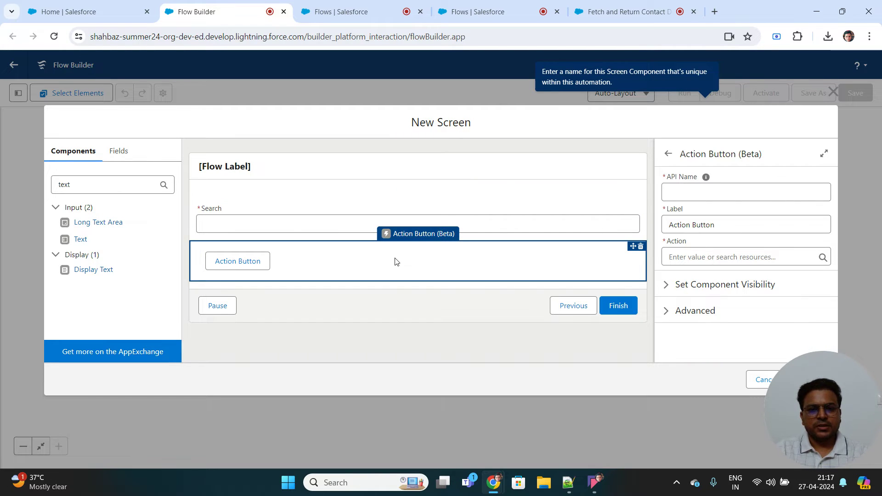
click(699, 189)
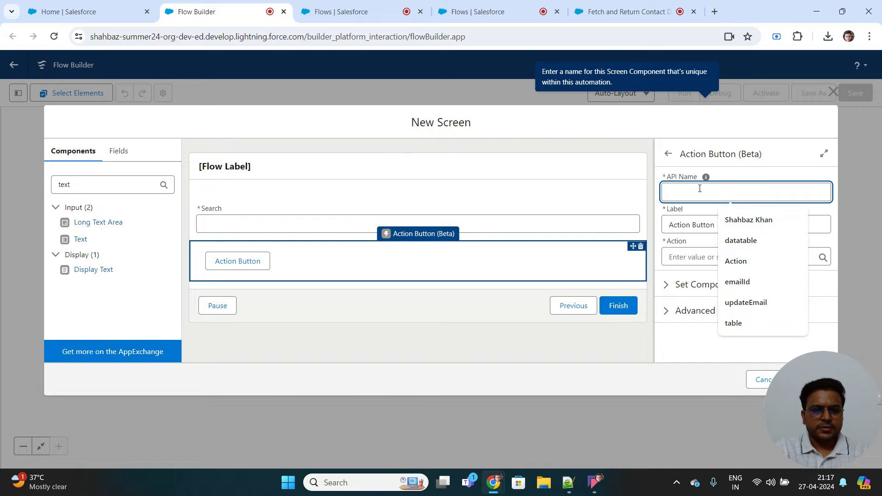
text(search)
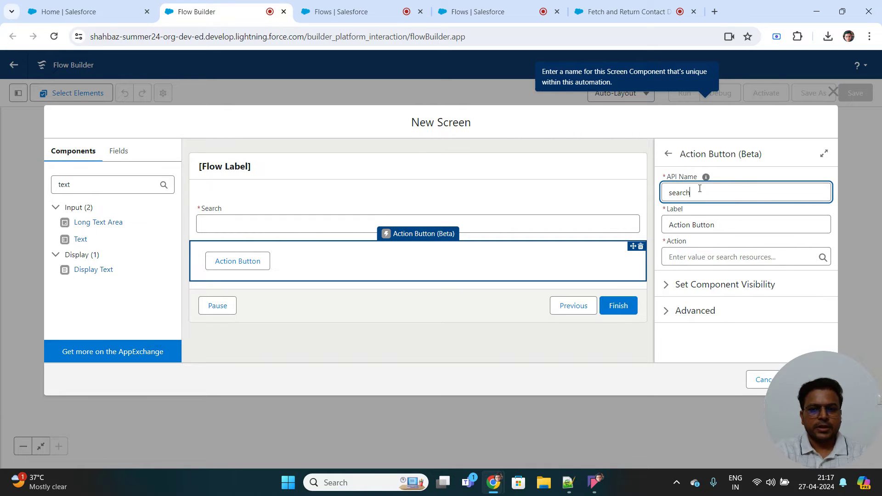
text(Contact)
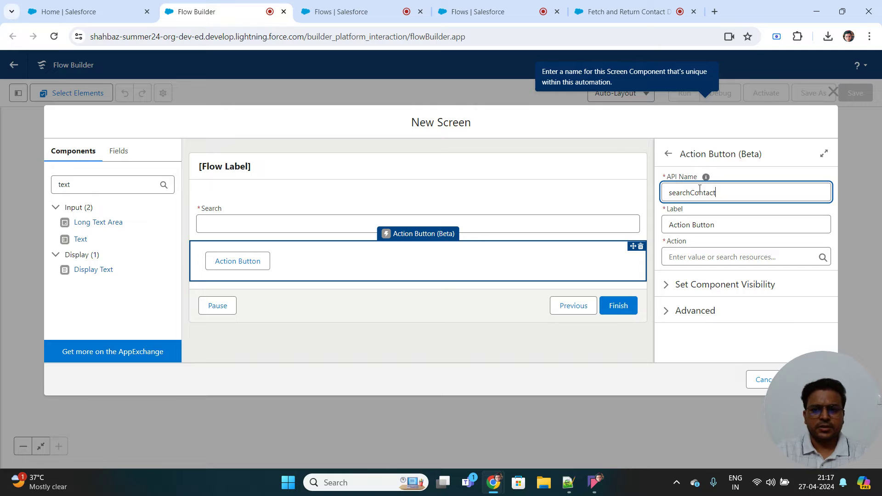
Assign the Fetch and Return Contact Details flow as the Action Button's action and include its searchKey input
click(728, 258)
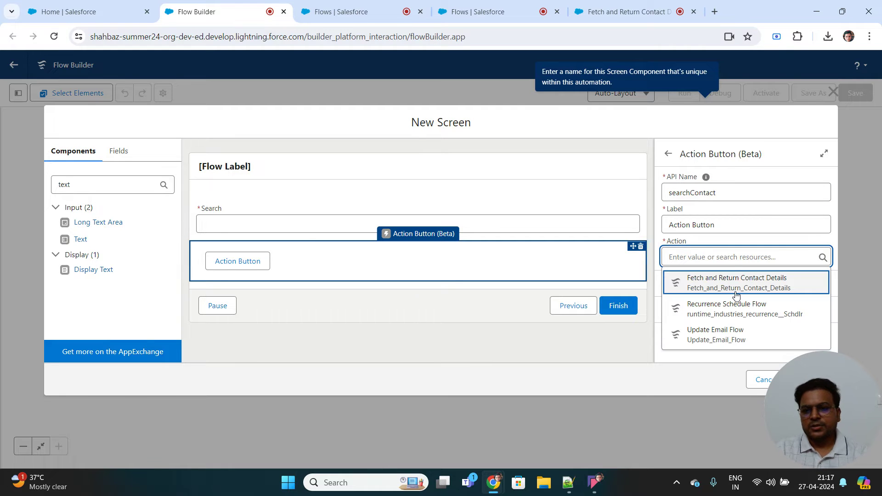
click(616, 13)
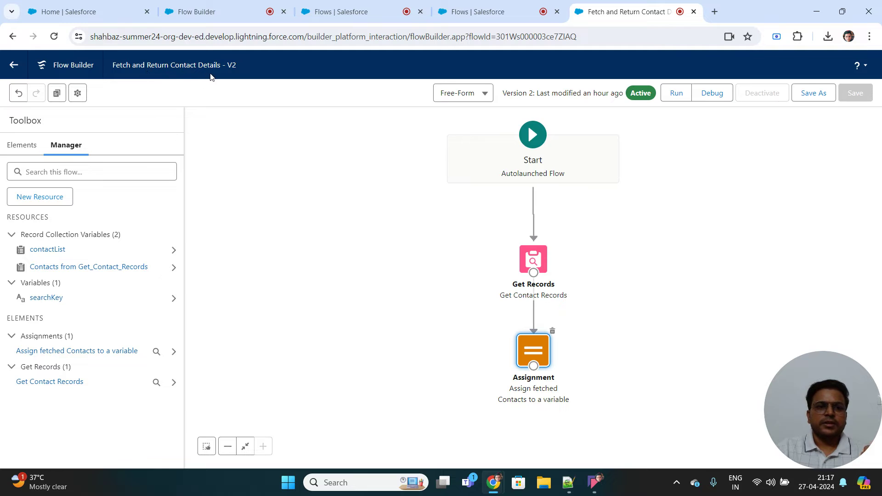
click(231, 14)
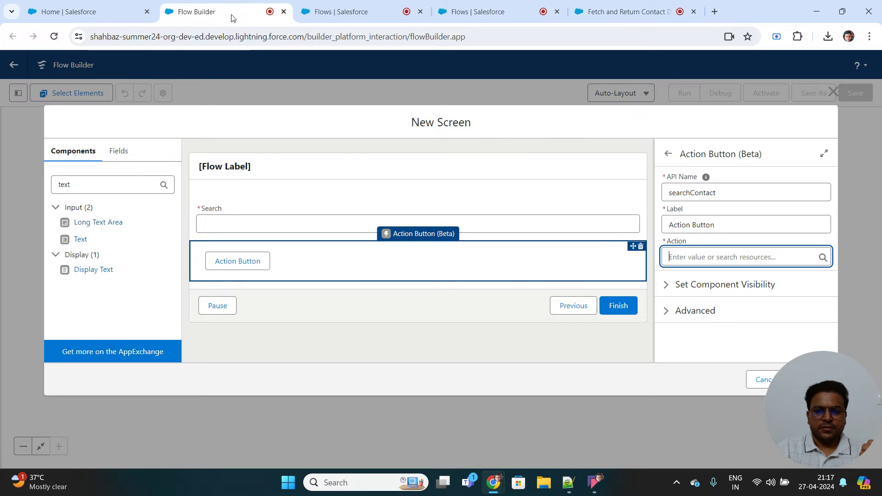
click(709, 257)
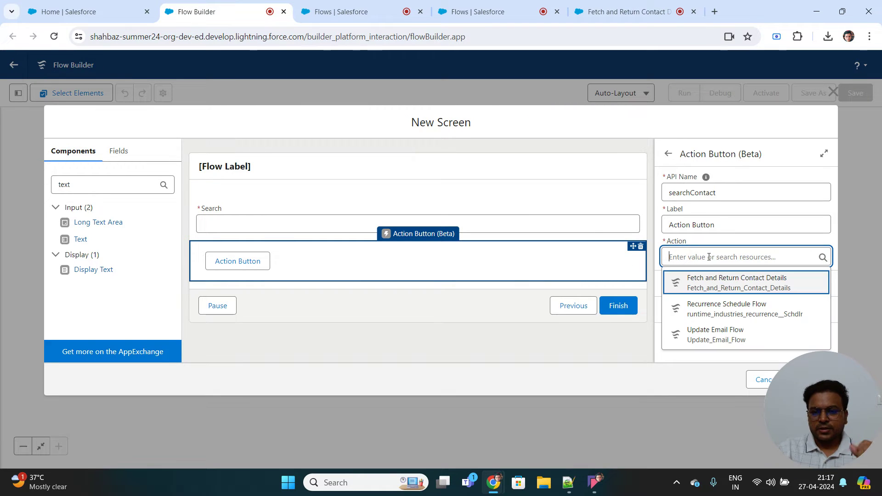
click(716, 287)
click(665, 314)
scroll(704, 297, down, 1)
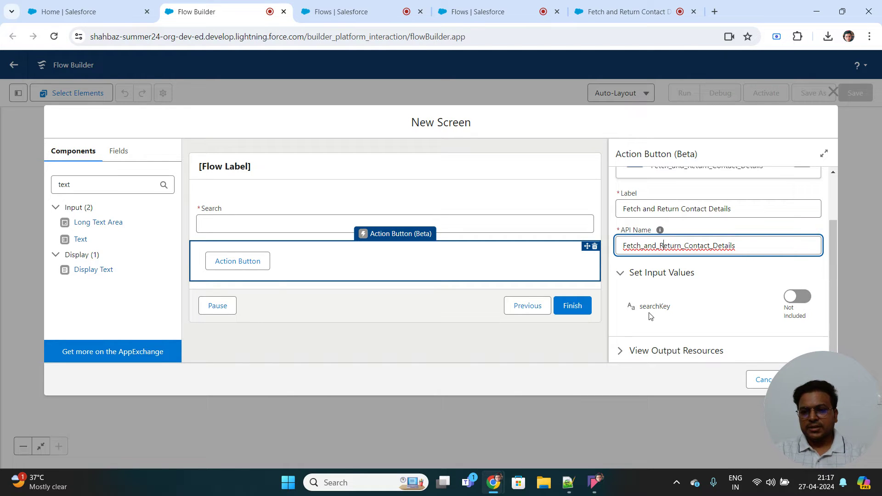
click(798, 297)
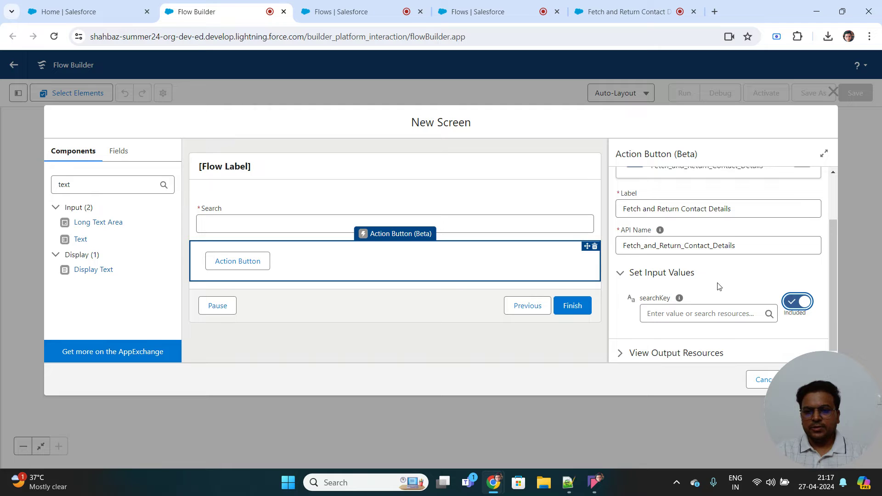
Check the searchKey variable's data type and input availability in the Fetch and Return Contact Details flow, leaving it unedited
click(617, 18)
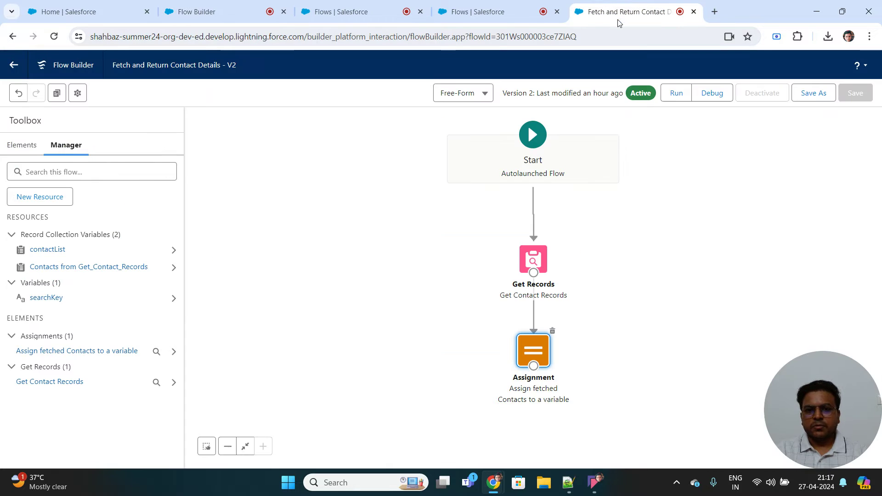
click(44, 297)
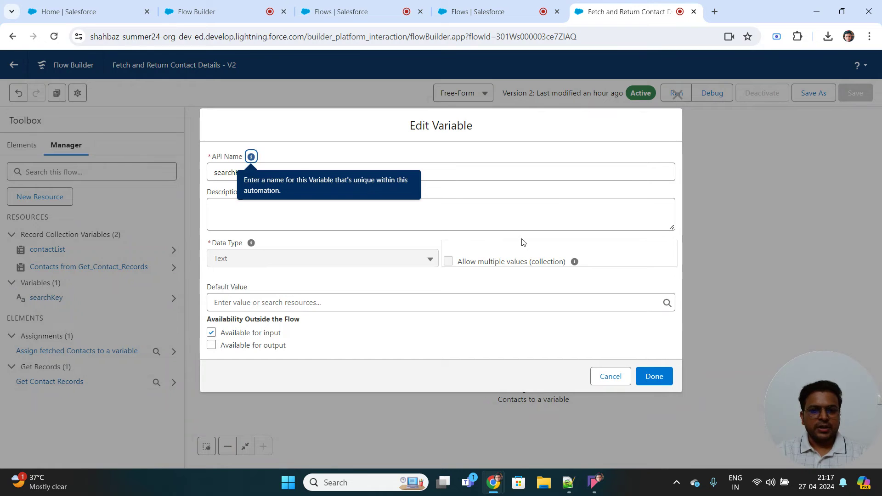
click(675, 95)
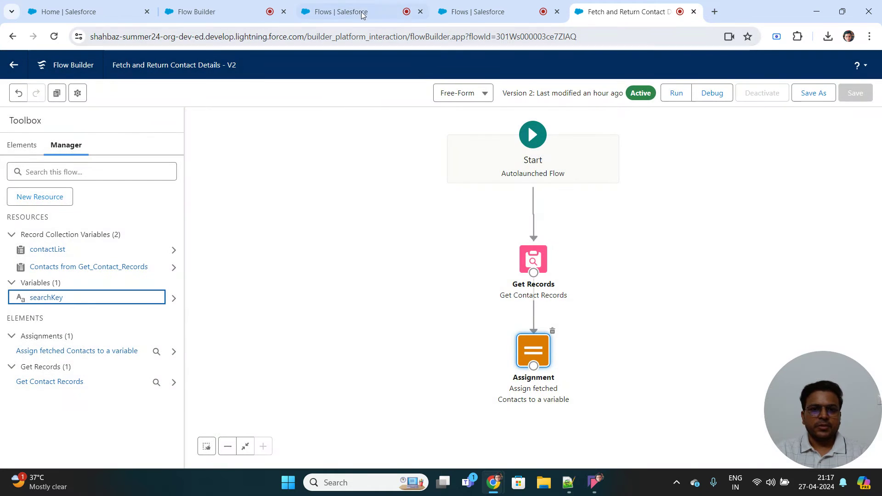
Close the spare Flows browser tab and move the new flow's tab next to the Fetch and Return Contact Details tab
click(419, 12)
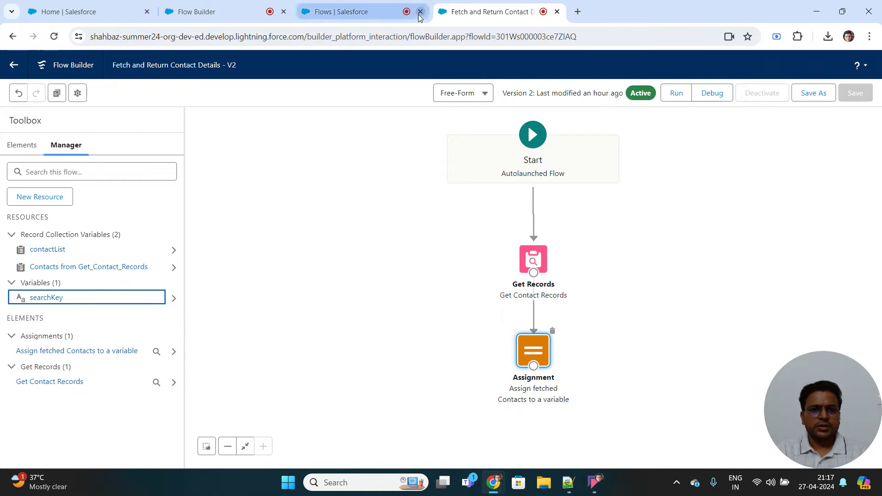
click(218, 15)
drag(218, 18, 354, 15)
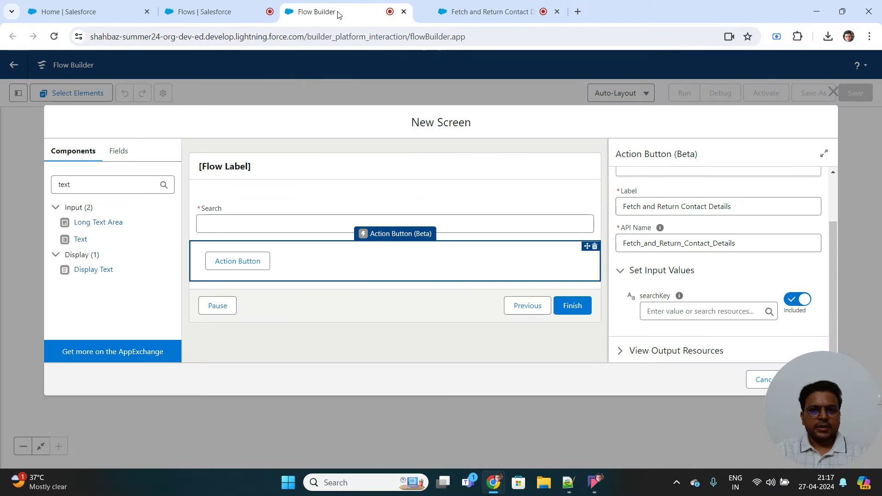
Set the action's searchKey input value to the Search text component from the screen, {!Search}
click(671, 311)
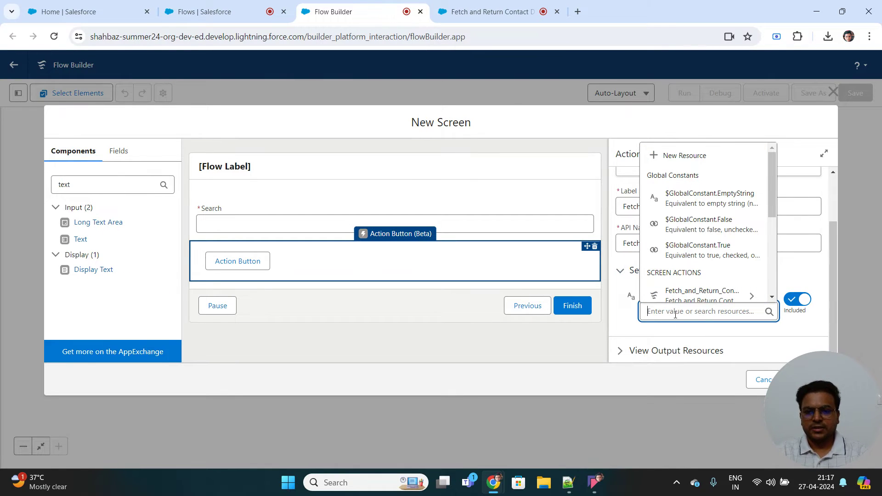
scroll(698, 232, down, 3)
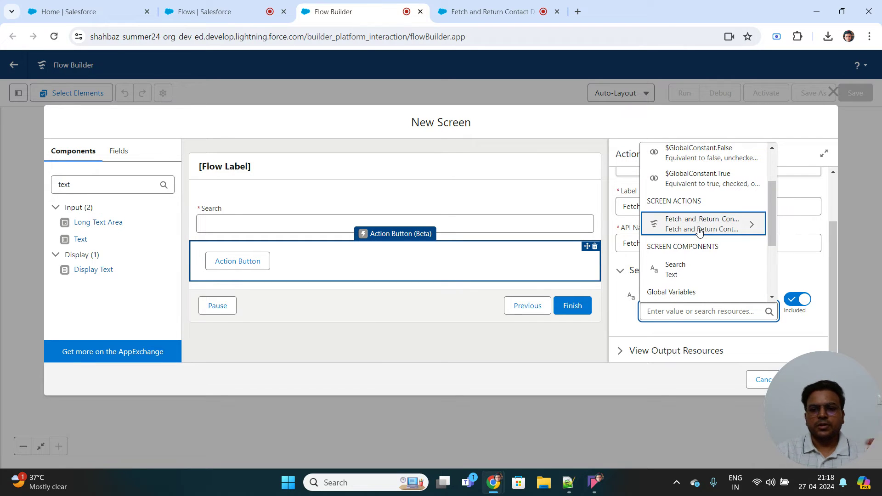
click(700, 271)
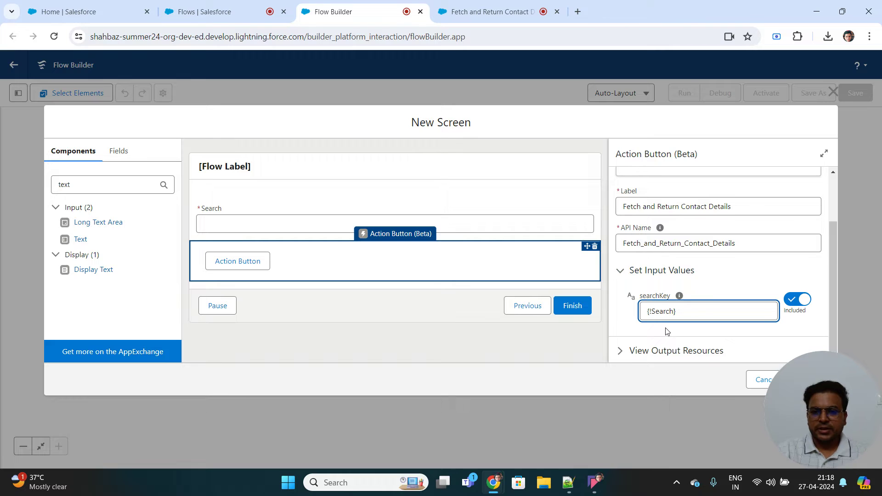
mouse_move(679, 297)
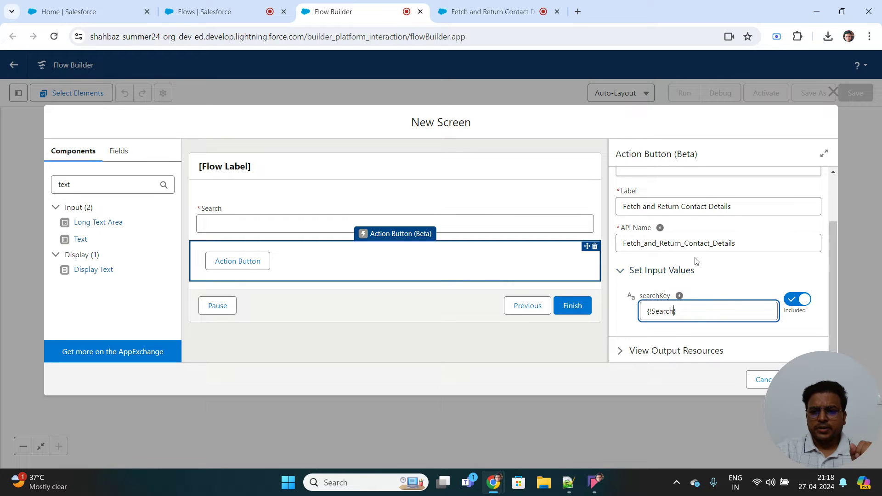
scroll(679, 197, up, 2)
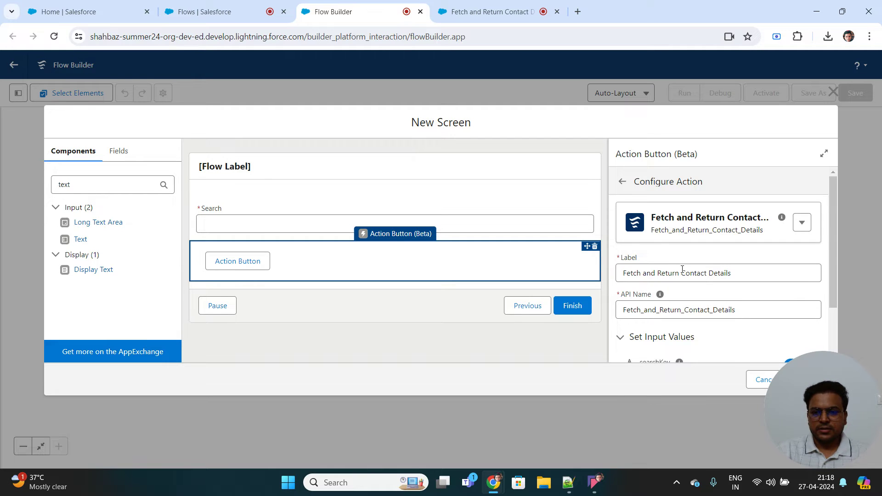
scroll(682, 270, down, 3)
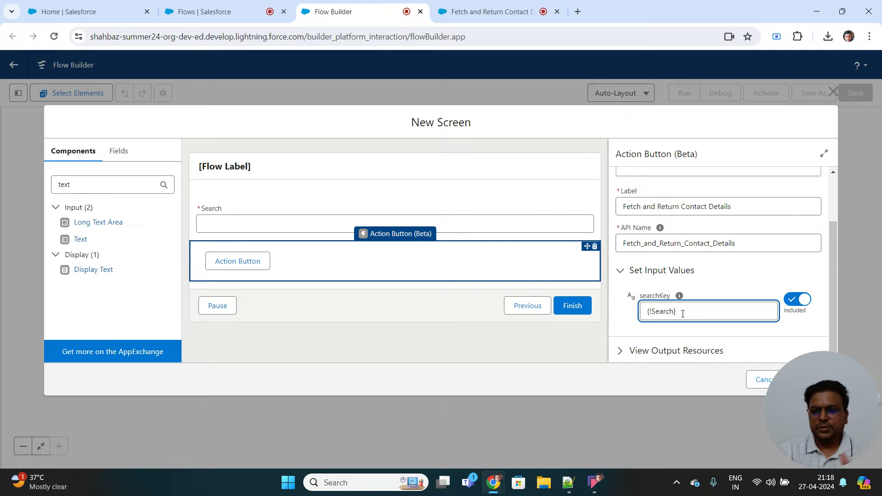
Expand the action's output resources and examine the contactList, Flow Interview Status and Flow Interview GUID outputs
click(620, 354)
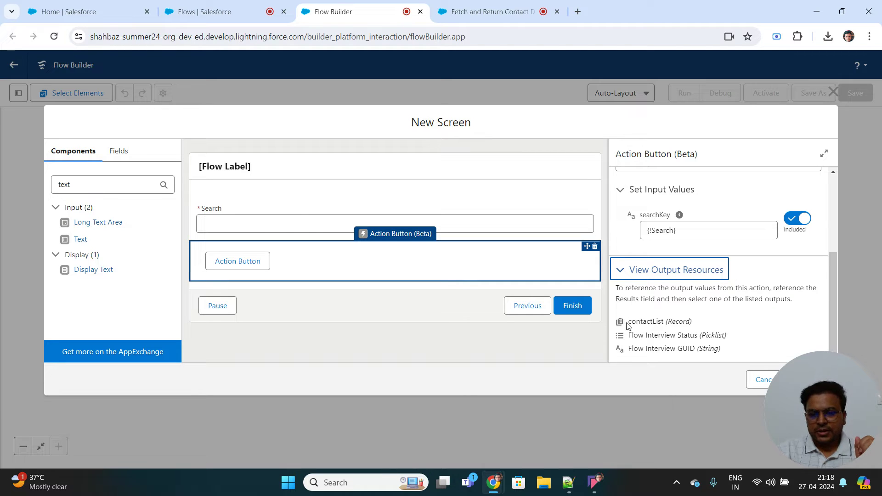
drag(628, 321, 667, 324)
click(667, 324)
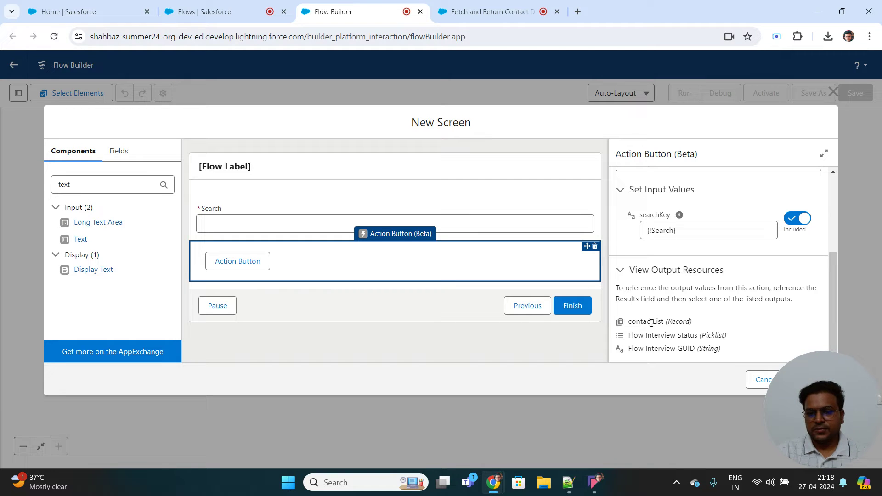
drag(631, 337, 724, 336)
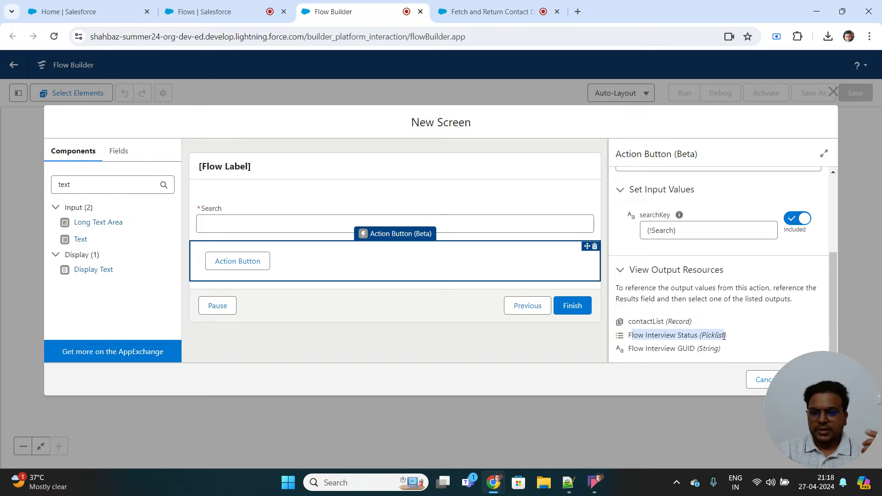
drag(631, 349, 736, 355)
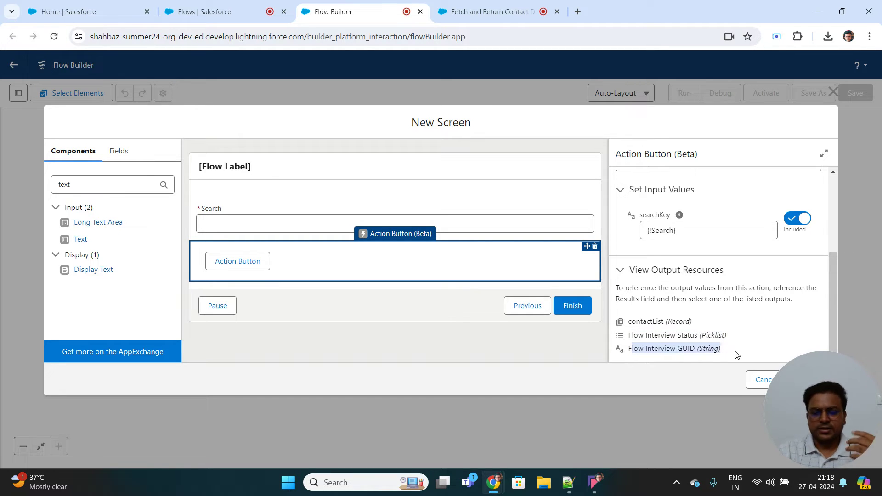
click(734, 355)
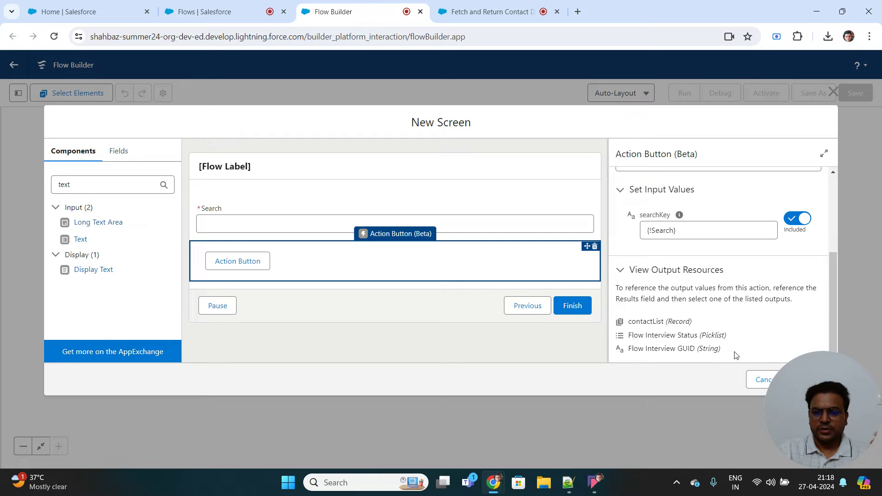
drag(628, 324, 699, 327)
click(699, 327)
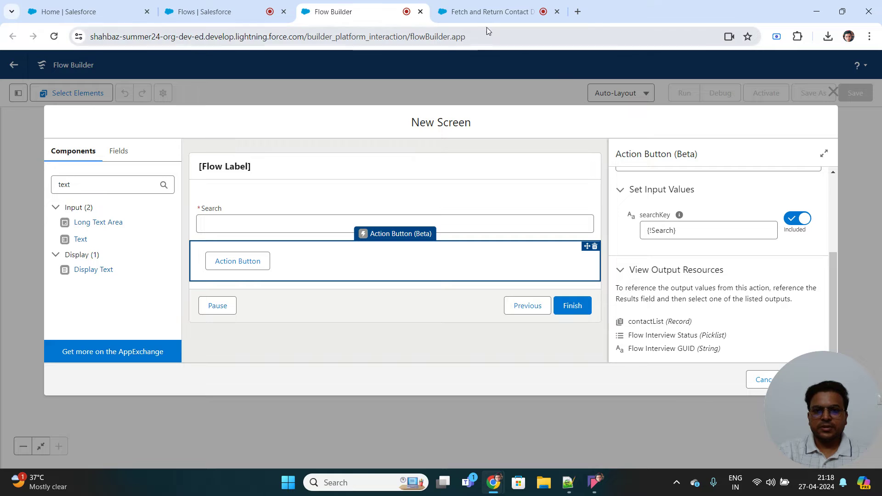
Check the contactList variable's output availability in the Fetch and Return Contact Details flow, leaving it unedited
click(481, 15)
click(50, 249)
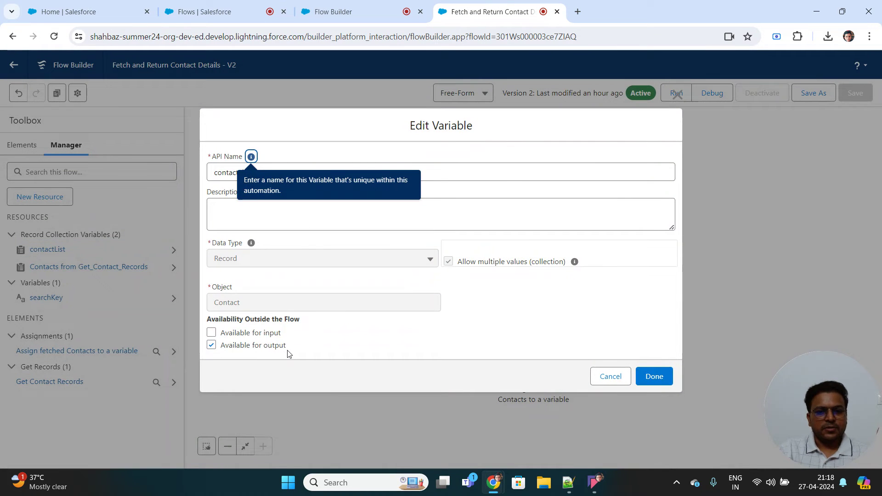
click(678, 99)
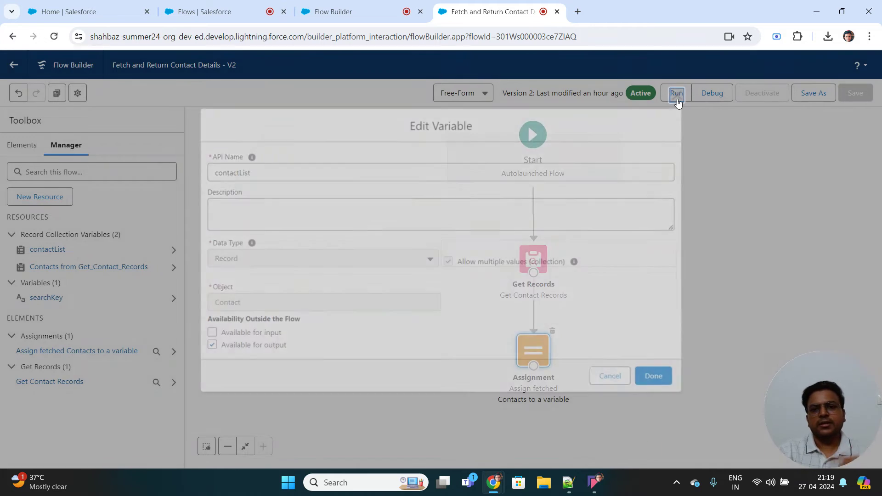
click(222, 17)
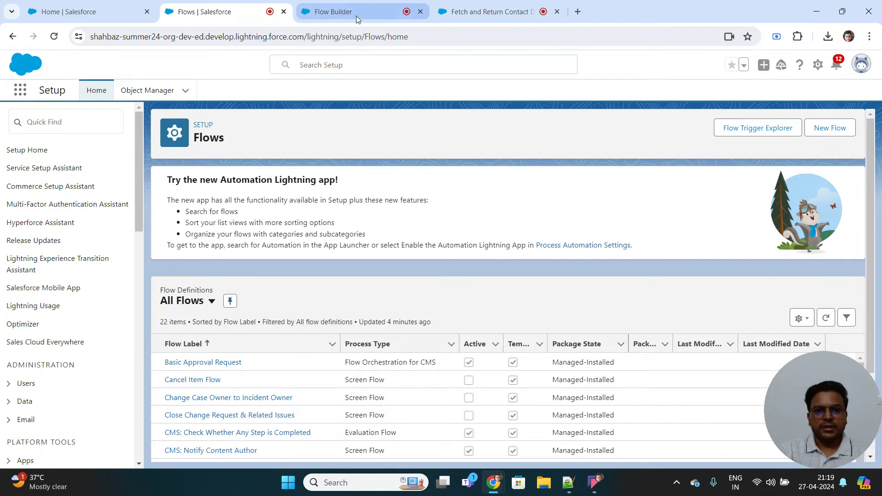
Return to the new screen being built and read the guidance on referencing the action's output values
click(356, 16)
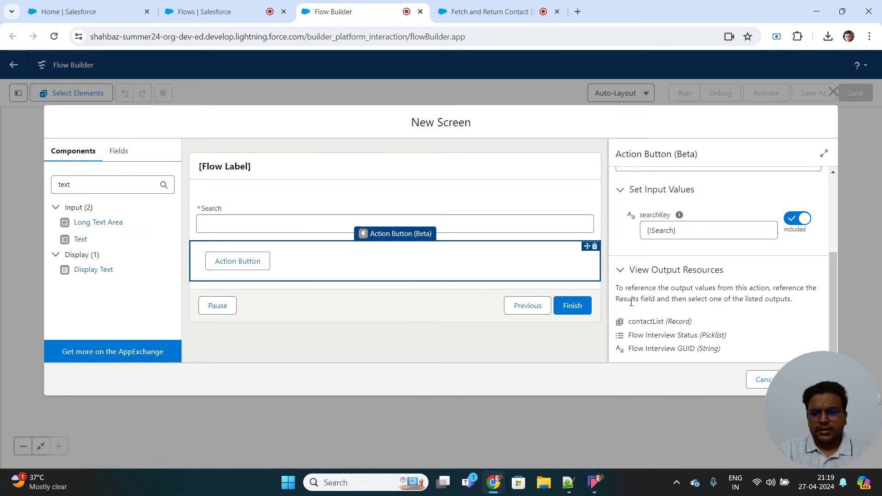
drag(618, 288, 823, 297)
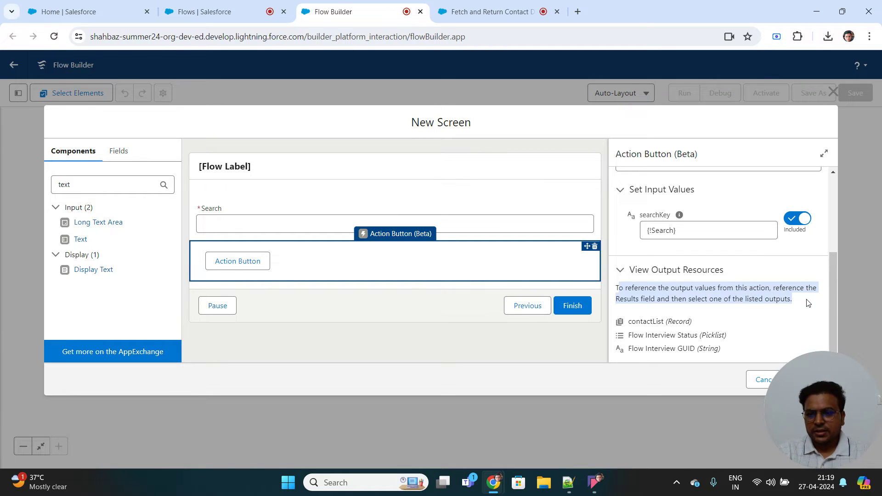
click(809, 303)
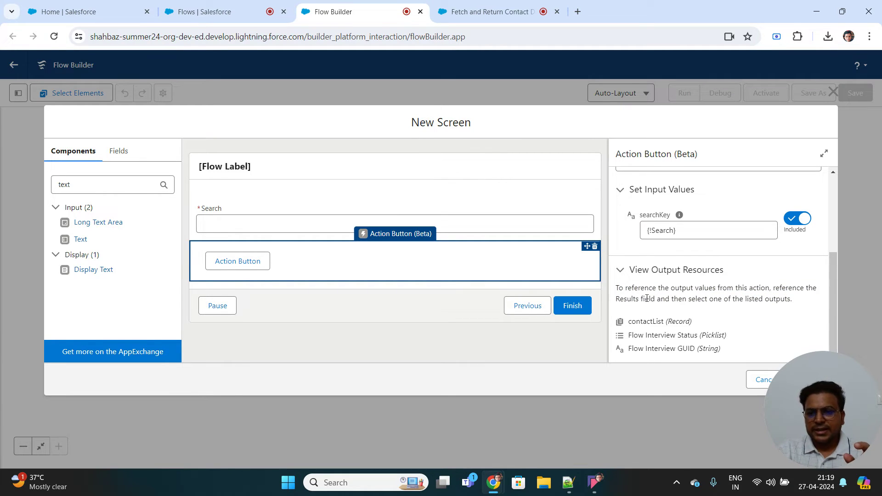
drag(645, 299, 795, 304)
click(795, 304)
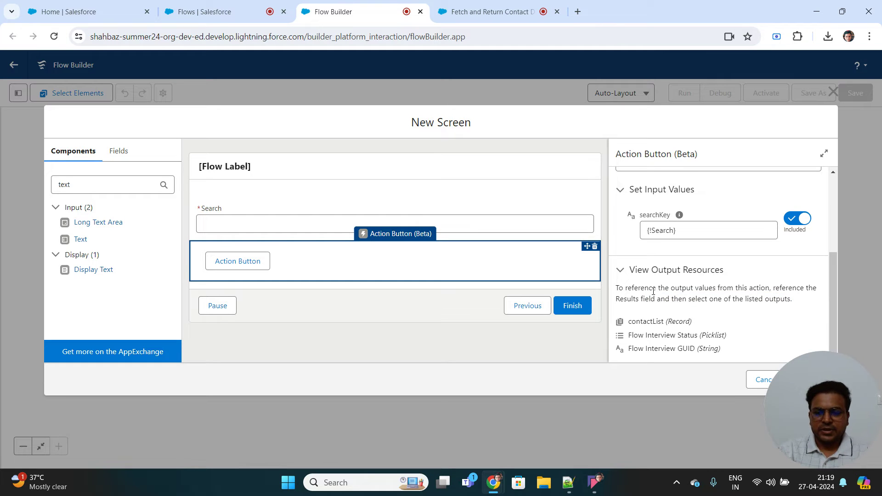
drag(822, 416, 737, 415)
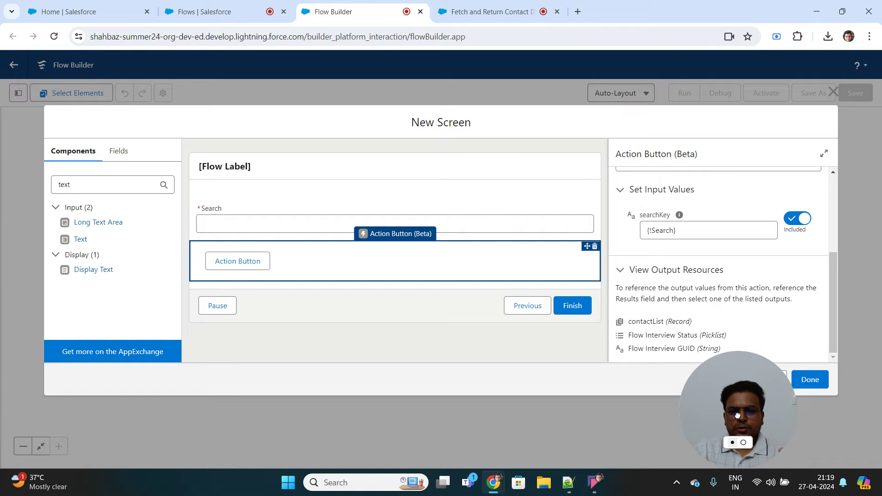
scroll(666, 228, up, 5)
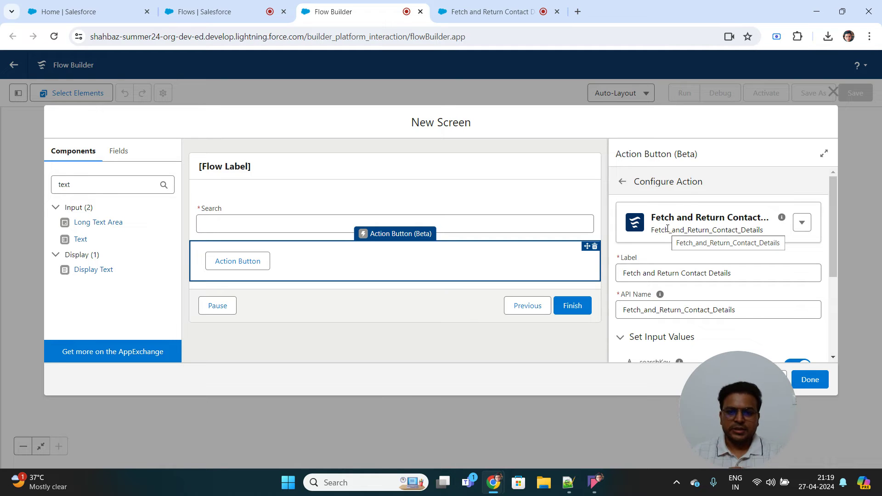
Find the Data Table component and add it to the screen directly below the Action Button
double_click(64, 185)
text(Data)
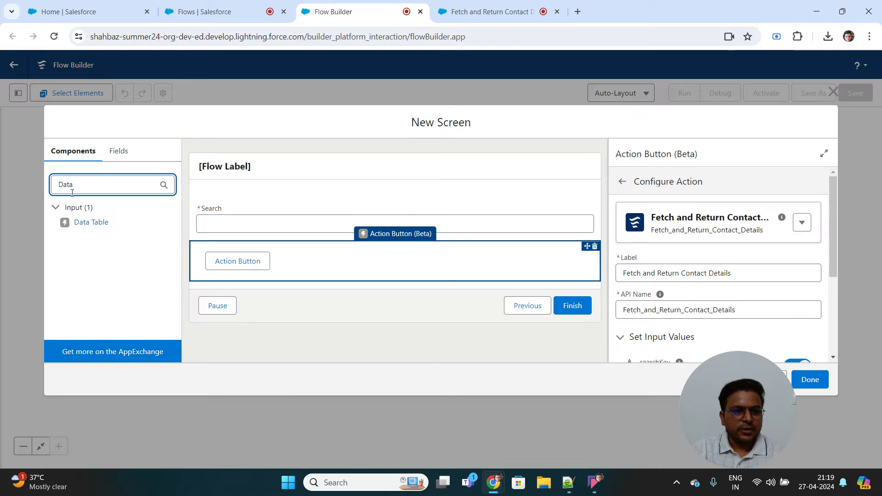
drag(88, 225, 258, 281)
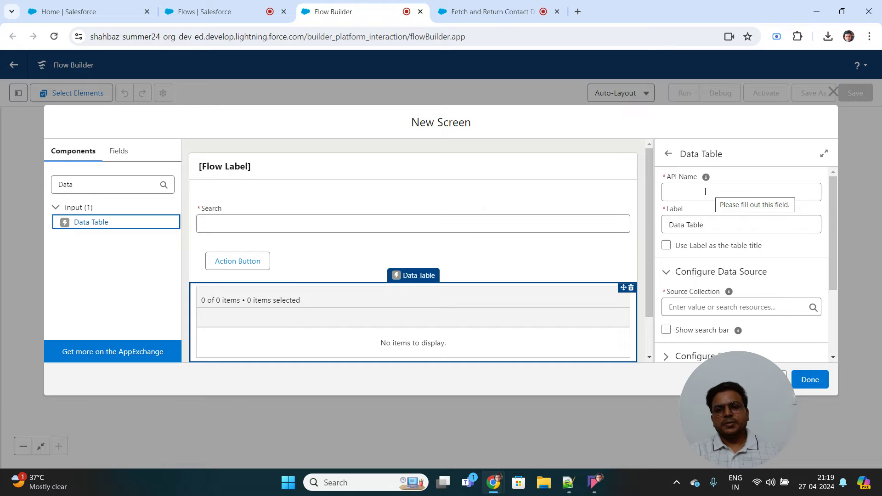
Give the data table the API name contactDetails and the label Contacts, and use the label as the table title
click(705, 191)
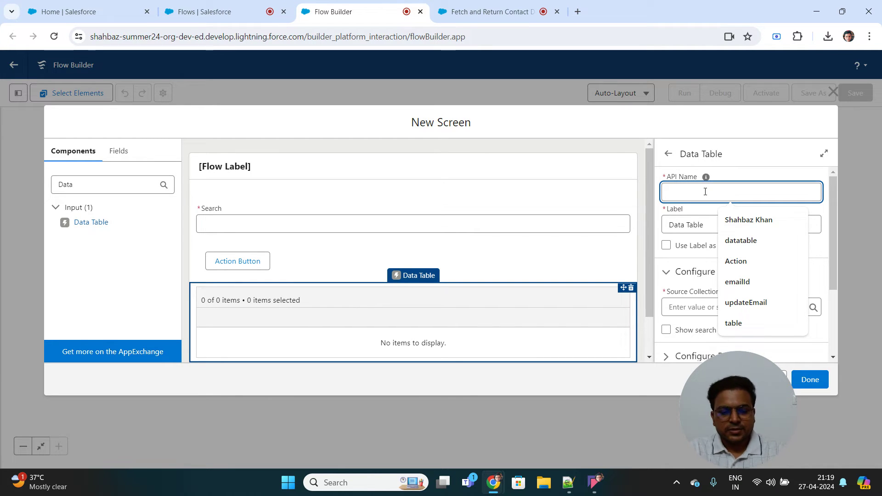
text(cont)
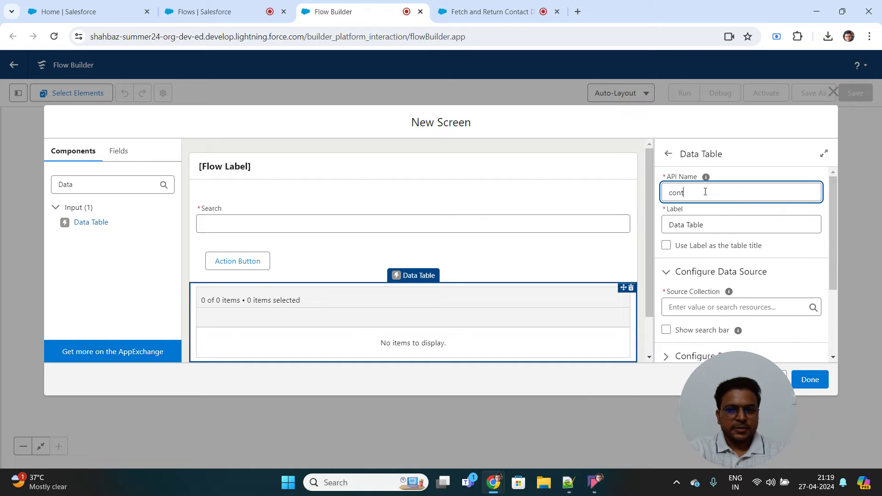
text(actDetails)
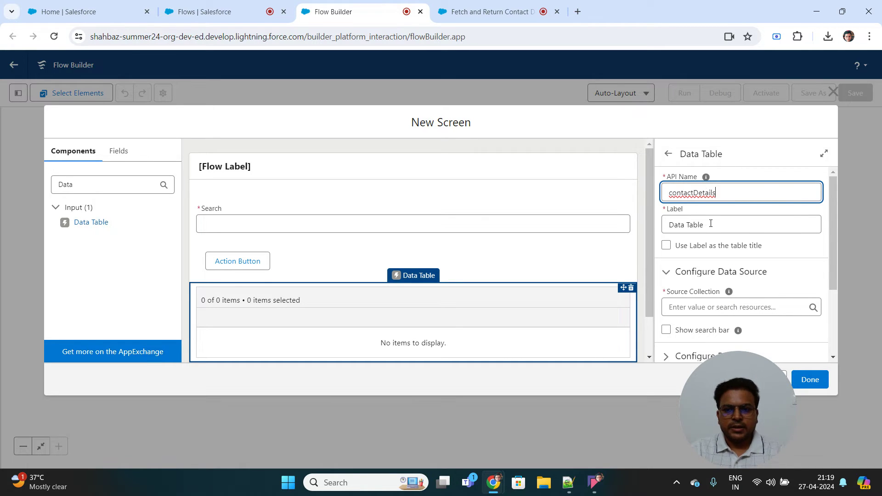
key(Tab)
text(Returned)
key(BackSpace)
key(BackSpace)
key(BackSpace)
key(BackSpace)
key(BackSpace)
key(BackSpace)
key(BackSpace)
key(BackSpace)
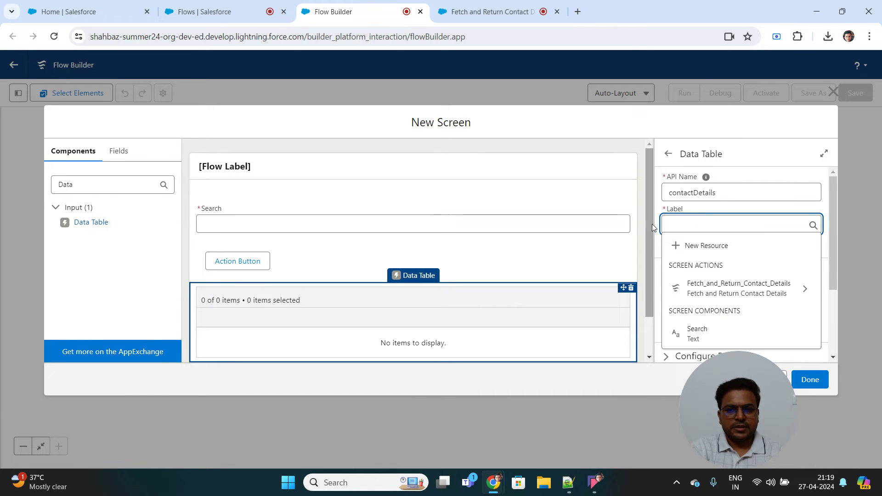
text(Contacts)
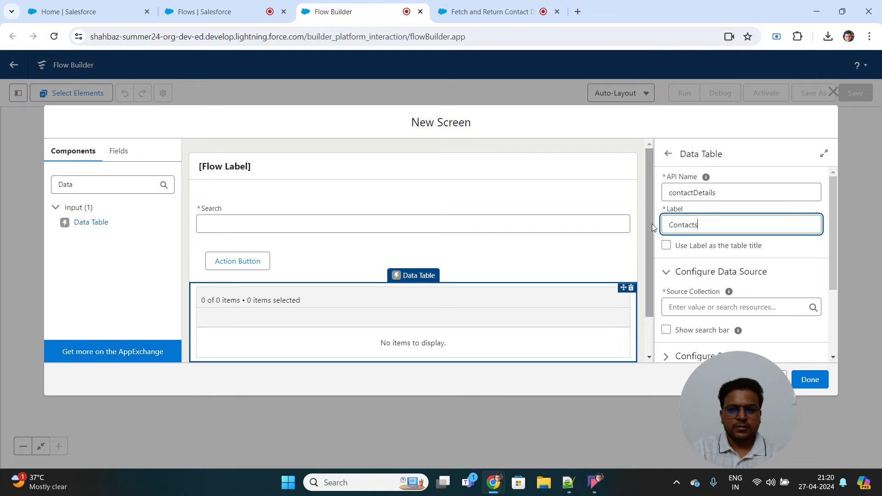
click(667, 246)
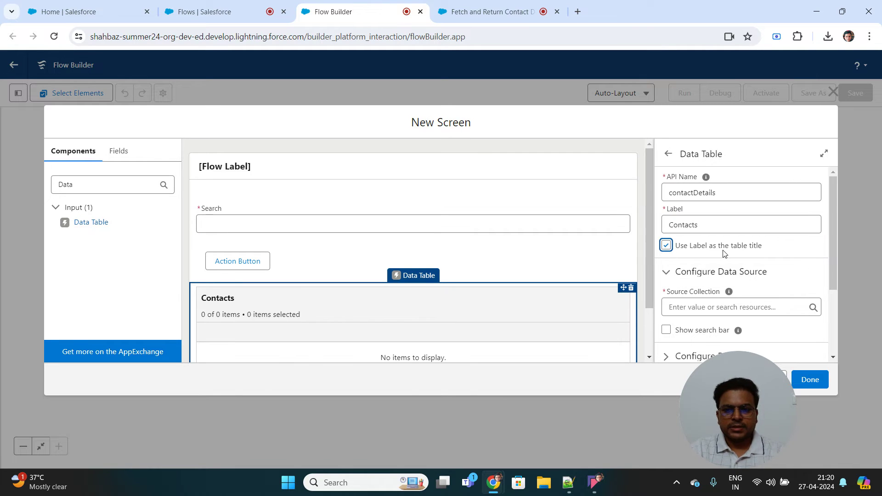
Set the table's source collection to the contactList output in the Results of the Fetch_and_Return_Contact_Details screen action
scroll(724, 253, down, 2)
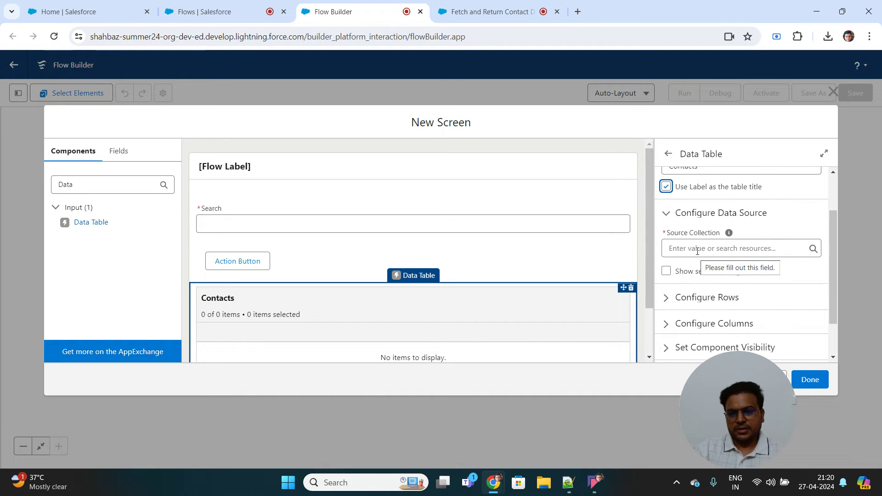
click(697, 251)
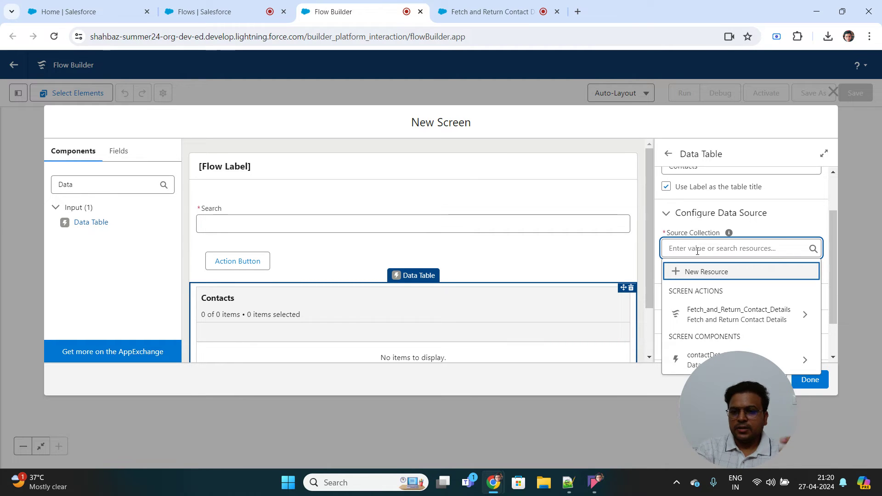
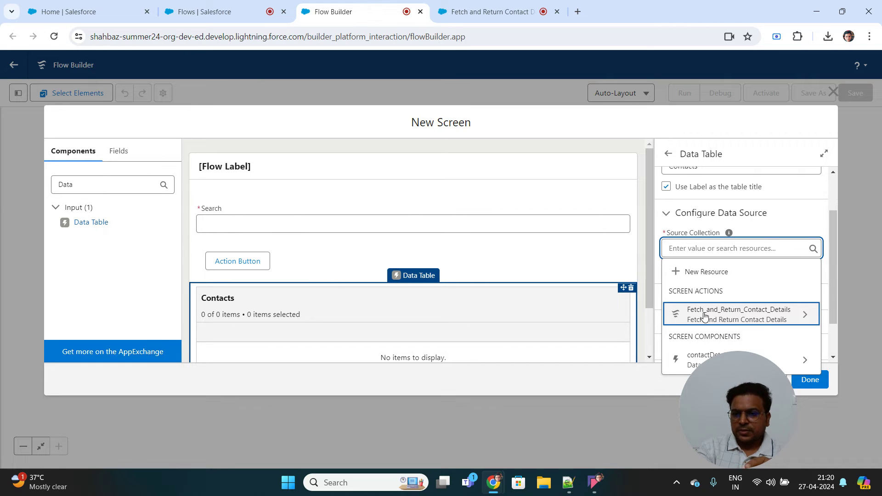
click(750, 315)
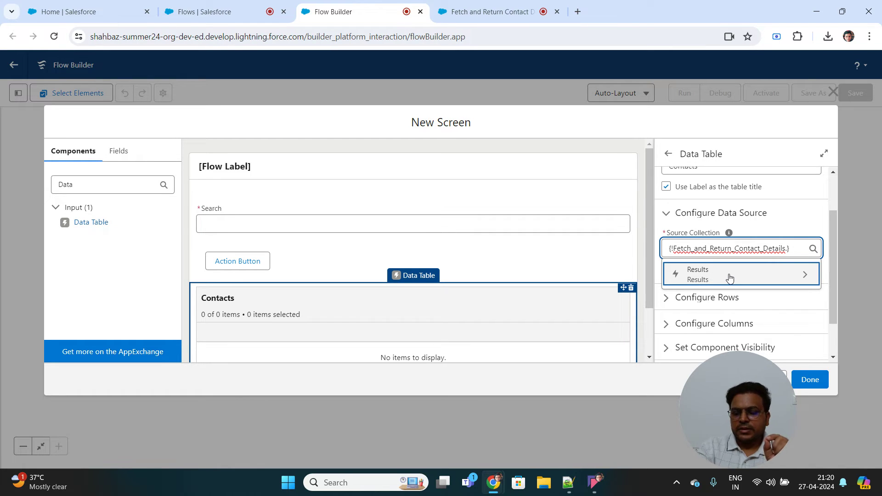
click(729, 277)
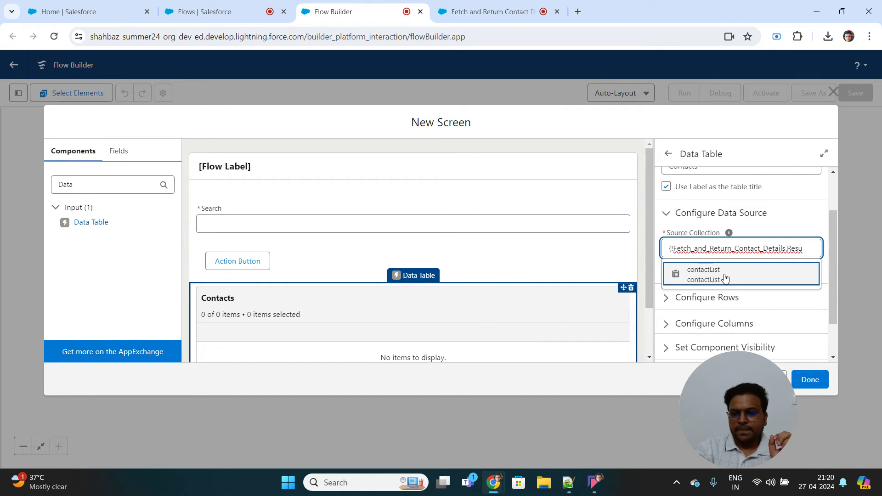
click(725, 277)
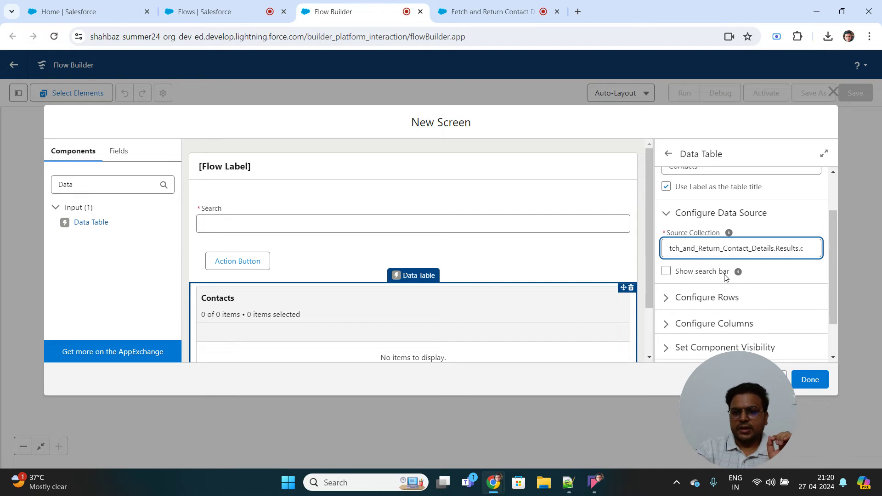
scroll(693, 263, down, 1)
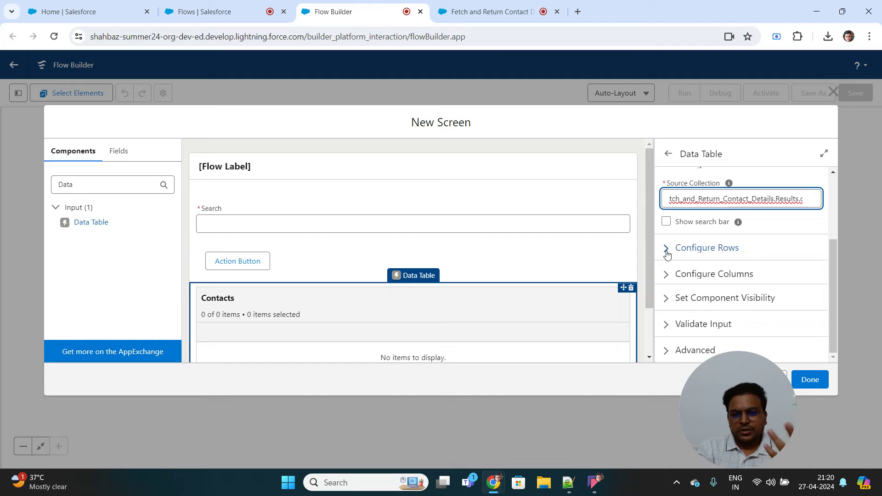
Configure the data table's rows with the Single row selection mode
drag(730, 393, 637, 393)
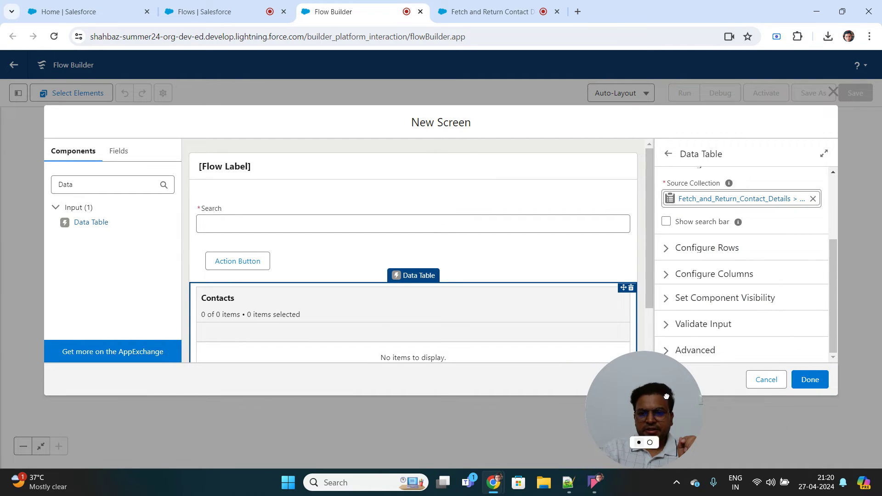
click(666, 247)
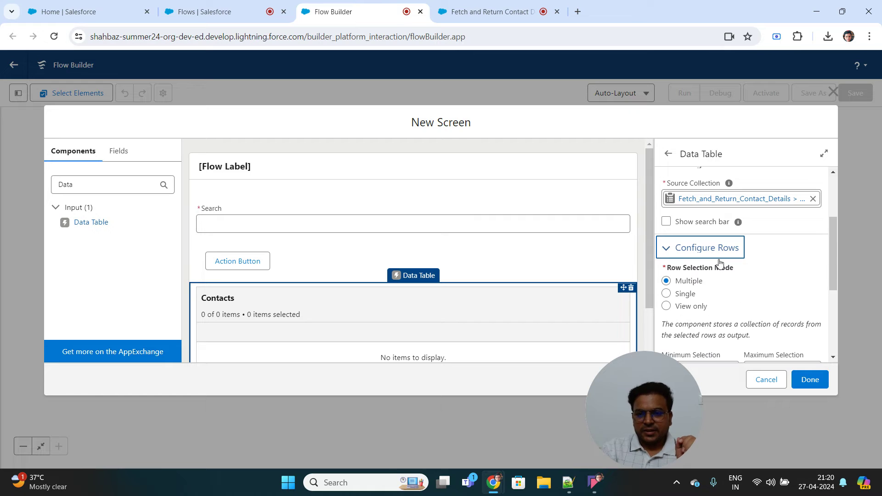
scroll(718, 264, down, 2)
scroll(719, 264, up, 1)
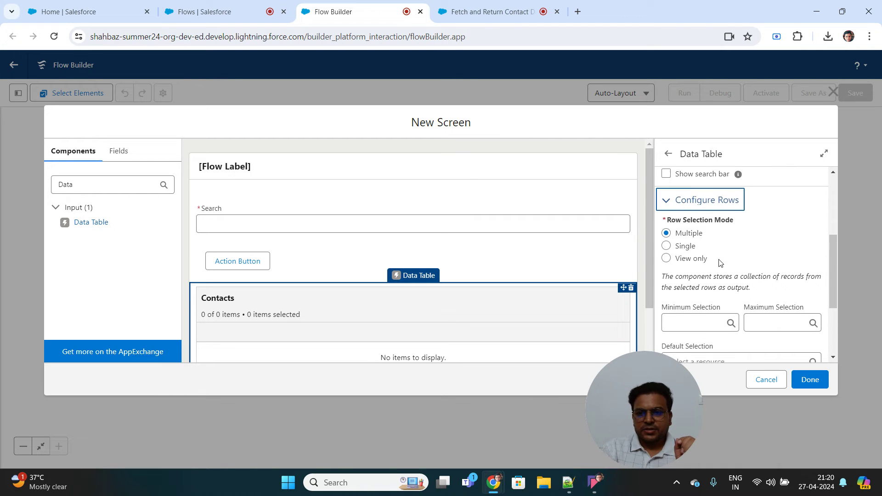
click(665, 248)
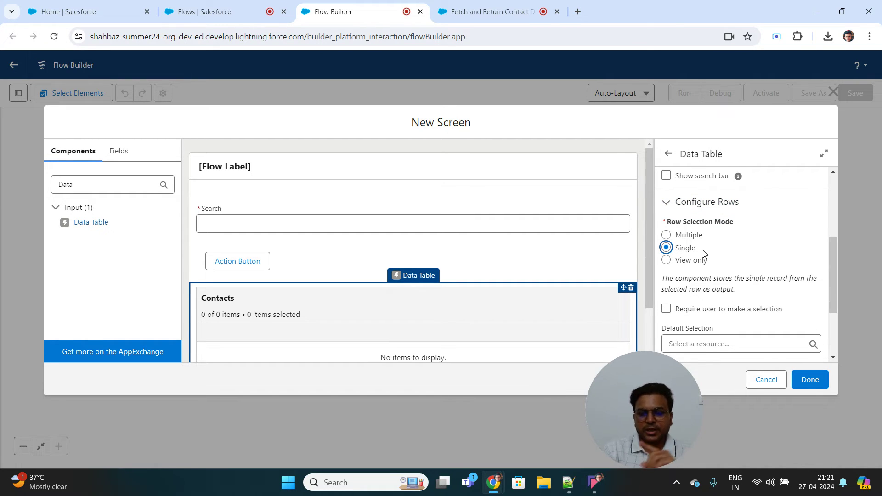
Configure the table's first column with FirstName as its source field
scroll(704, 253, down, 2)
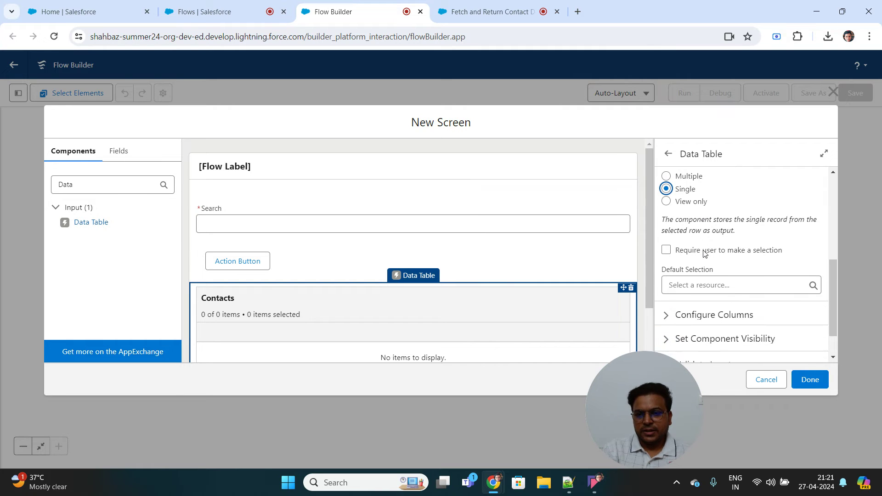
scroll(704, 253, down, 1)
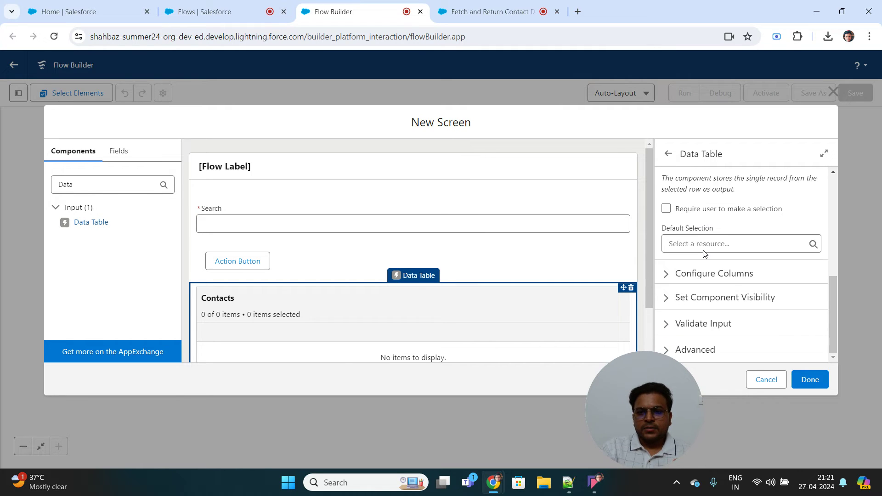
click(669, 274)
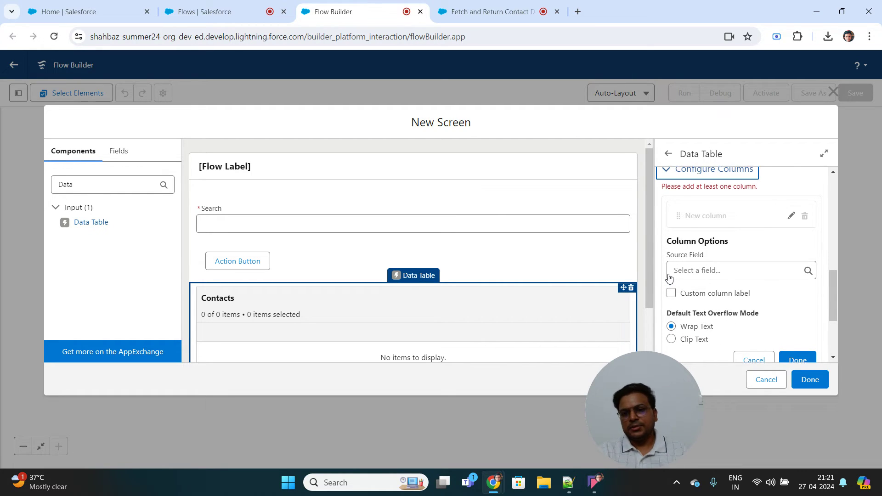
click(715, 259)
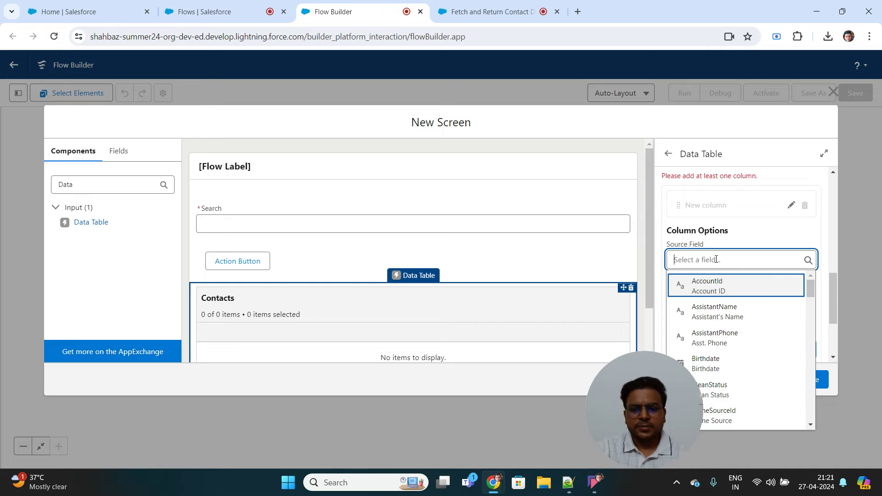
text(First)
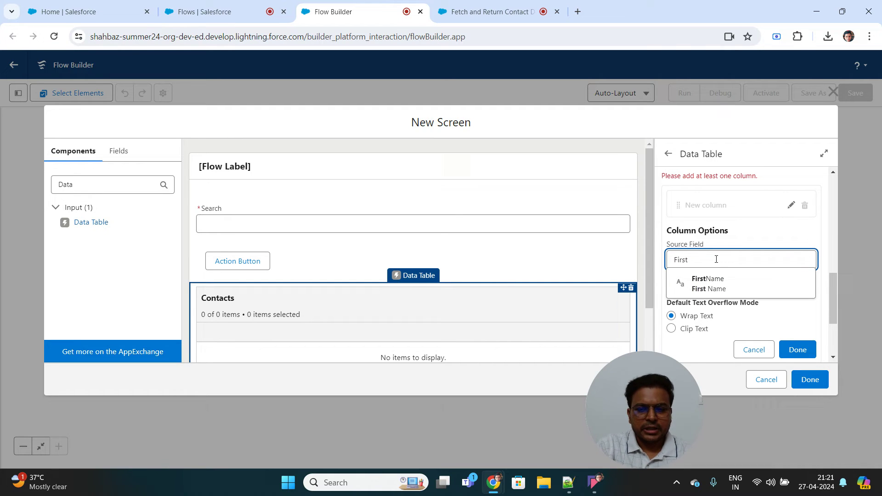
click(719, 288)
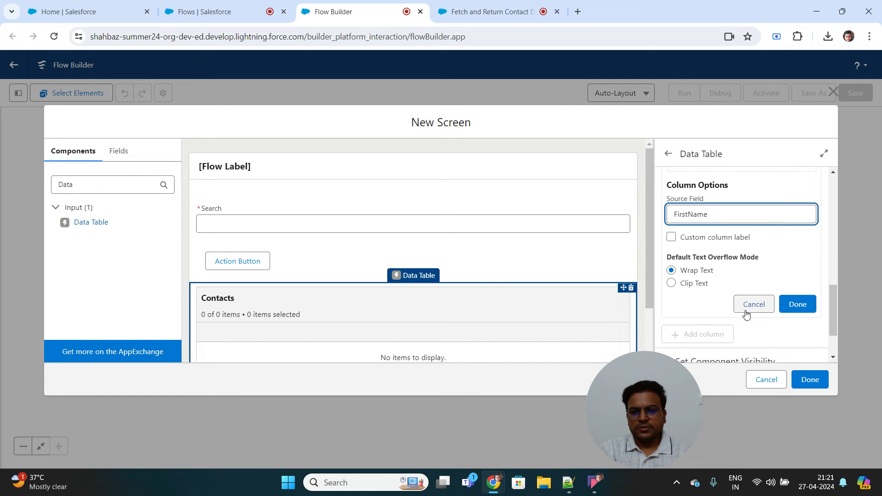
click(798, 304)
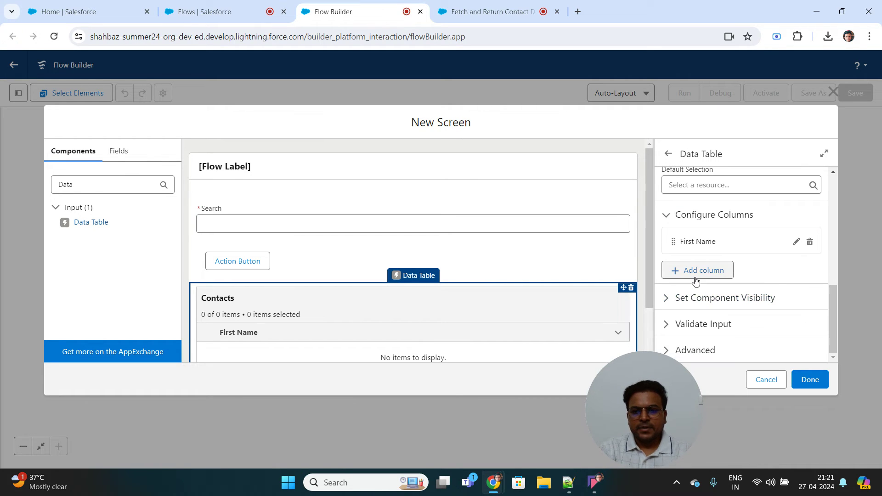
Add a second column to the contacts table with LastName as its source field
click(696, 276)
click(711, 327)
text(LastNa)
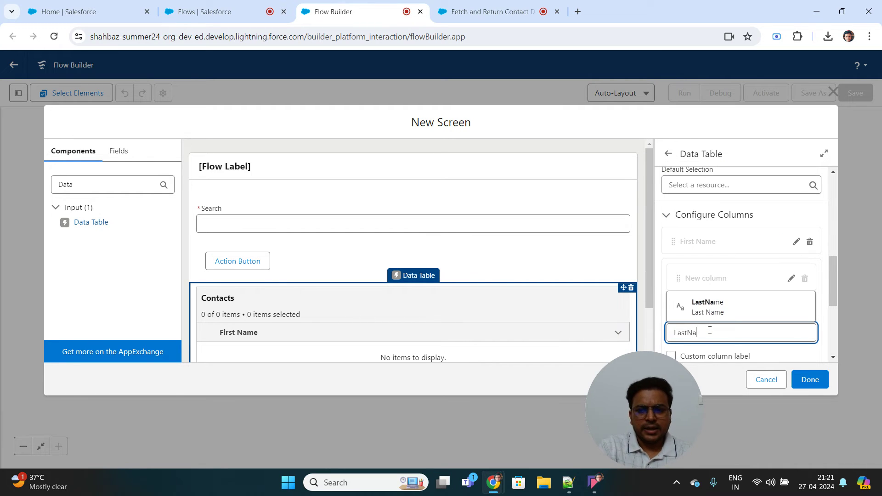
click(733, 316)
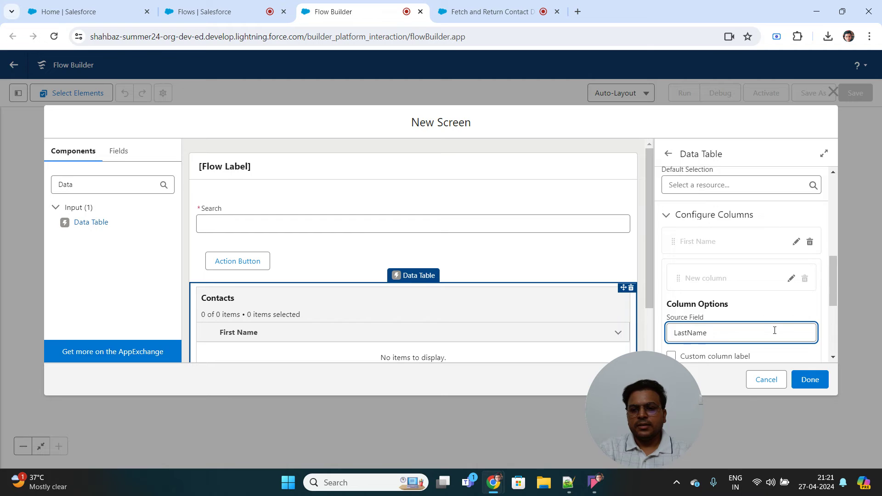
scroll(774, 331, down, 2)
click(798, 340)
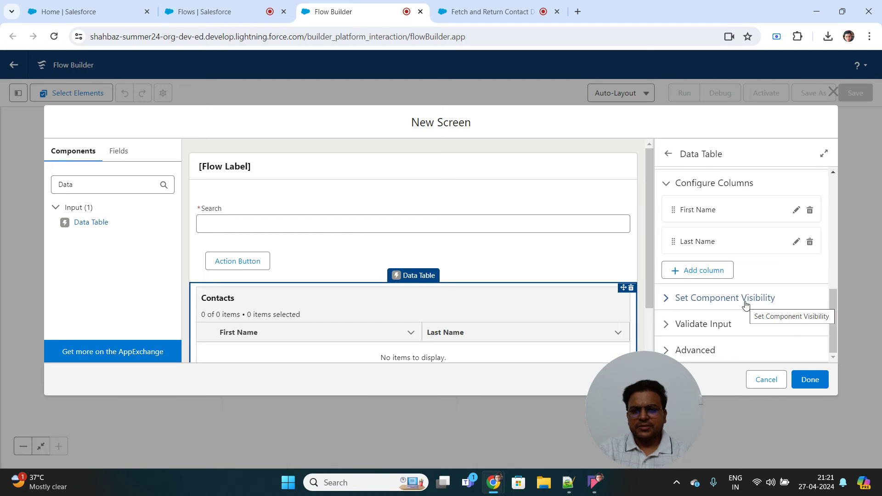
Add a third column to the contacts table with Email as its source field
click(694, 270)
click(704, 330)
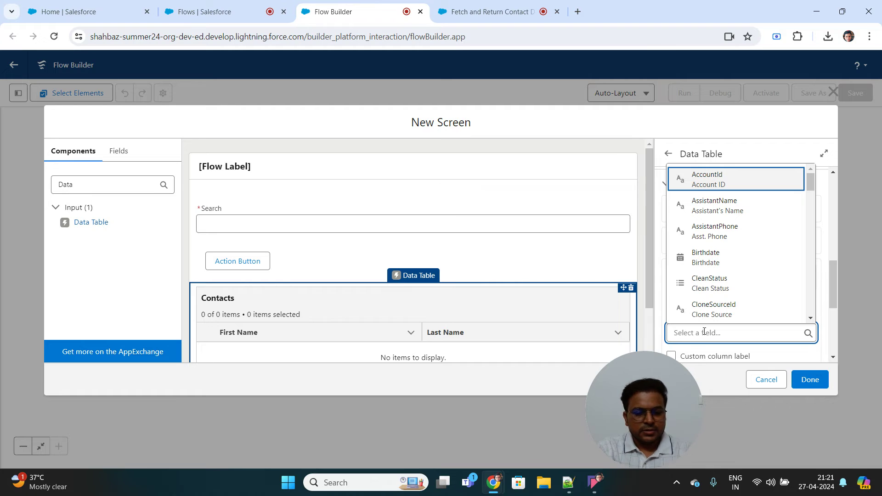
text(Email)
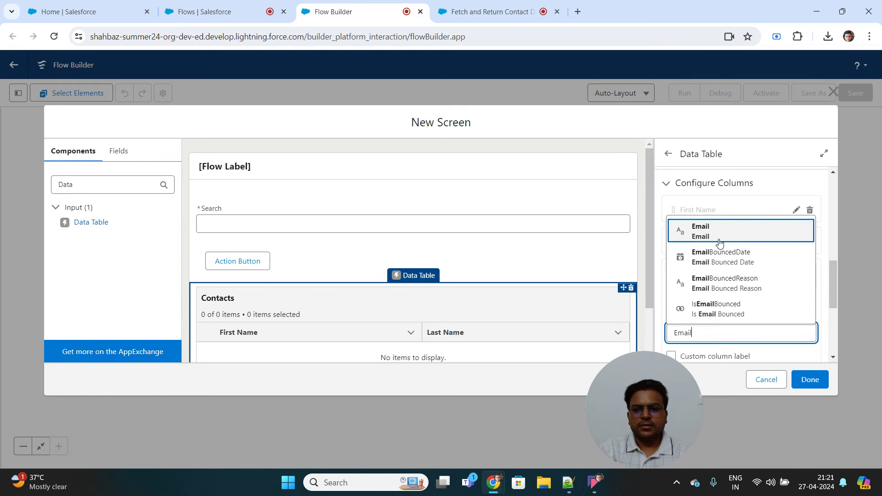
click(722, 238)
scroll(757, 310, down, 2)
click(793, 331)
Add a fourth column to the contacts table with Phone as its source field
click(699, 275)
click(692, 331)
text(Phone)
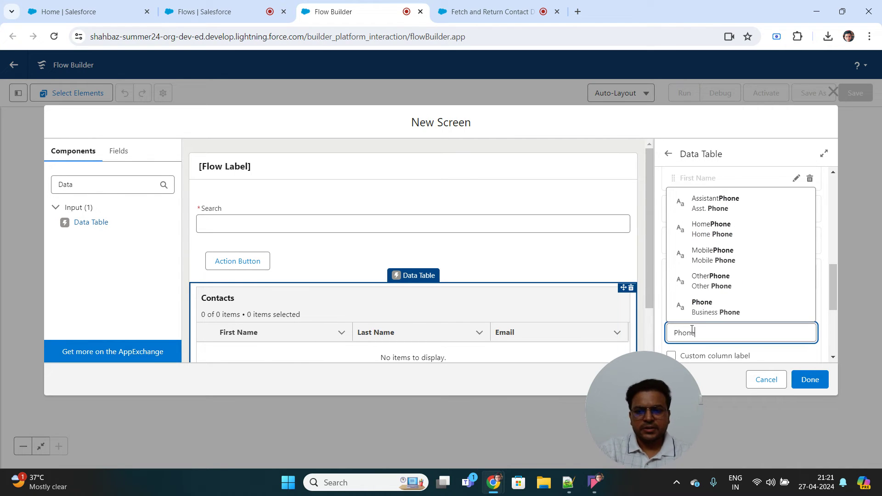
click(721, 302)
scroll(776, 316, down, 3)
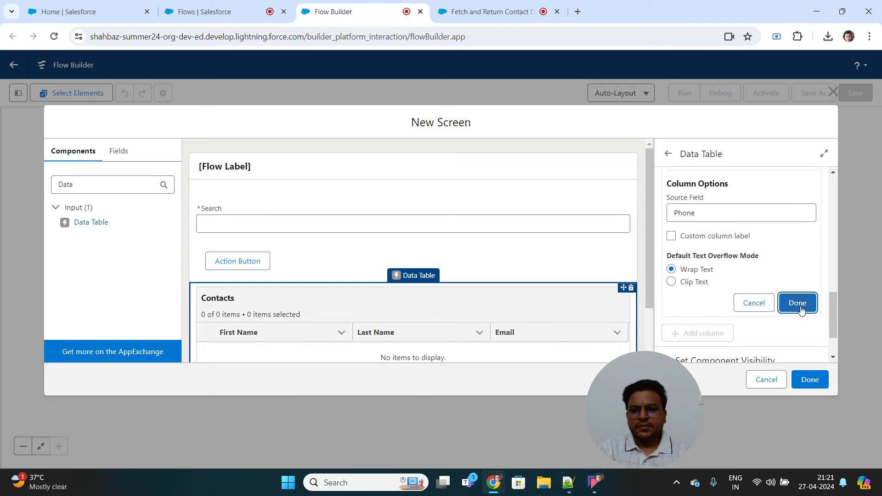
click(797, 303)
Review the contacts table's source collection, row selection mode and configured columns
scroll(761, 248, up, 5)
scroll(761, 247, up, 2)
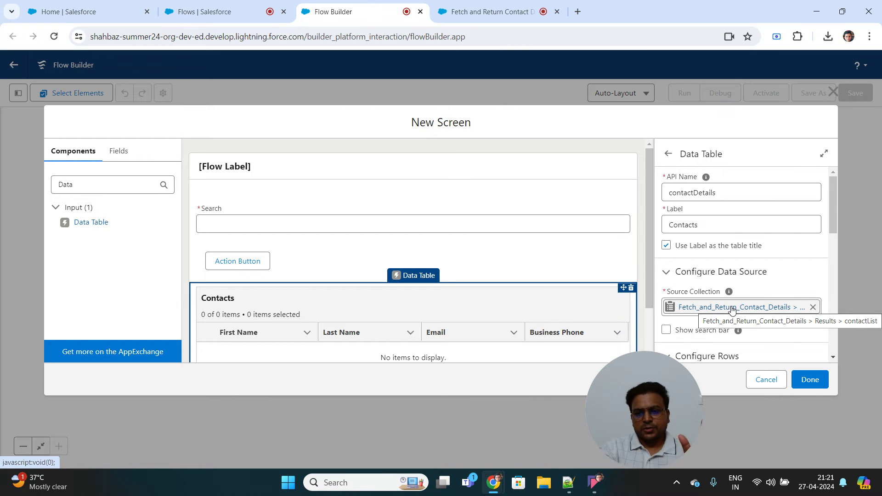
scroll(732, 310, down, 3)
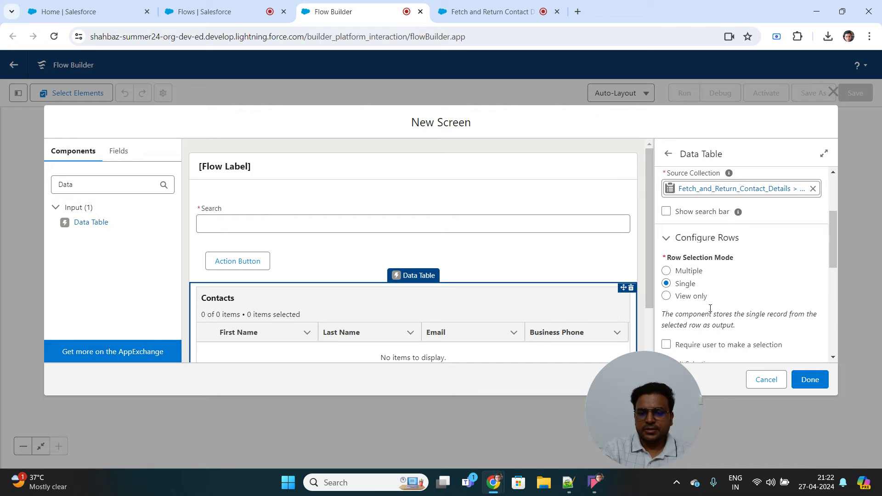
scroll(709, 308, down, 2)
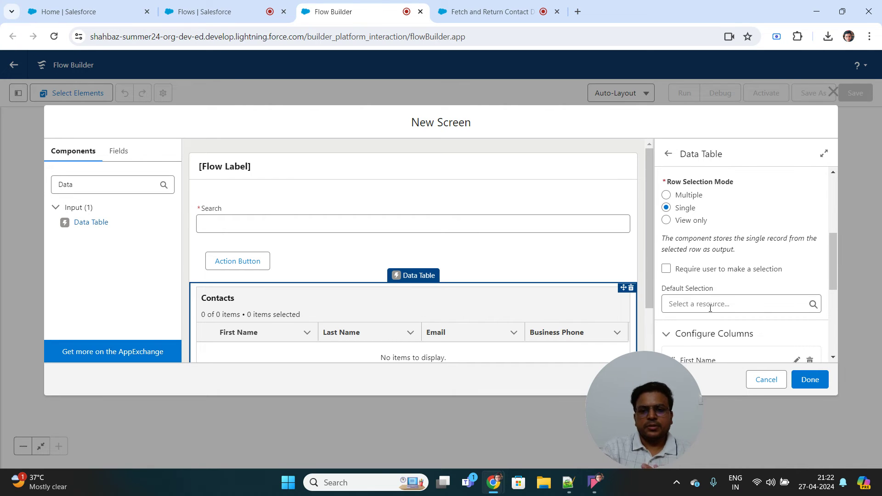
scroll(709, 308, down, 2)
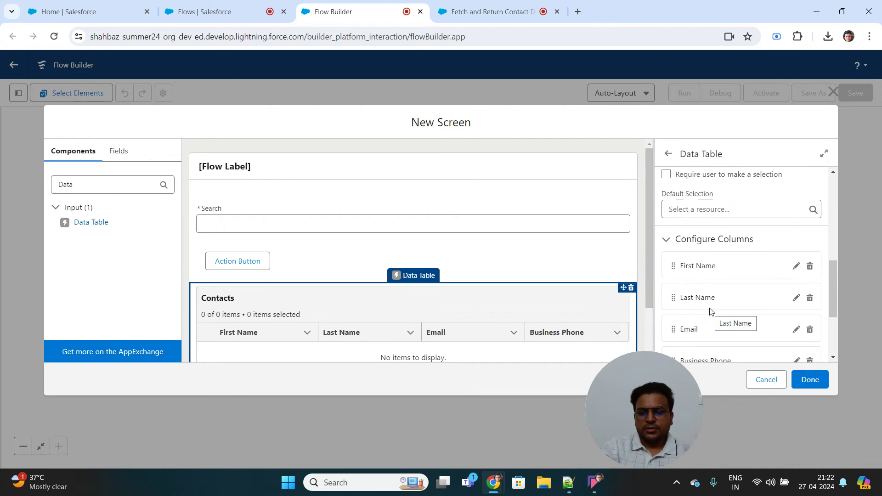
scroll(711, 310, down, 2)
scroll(710, 311, up, 1)
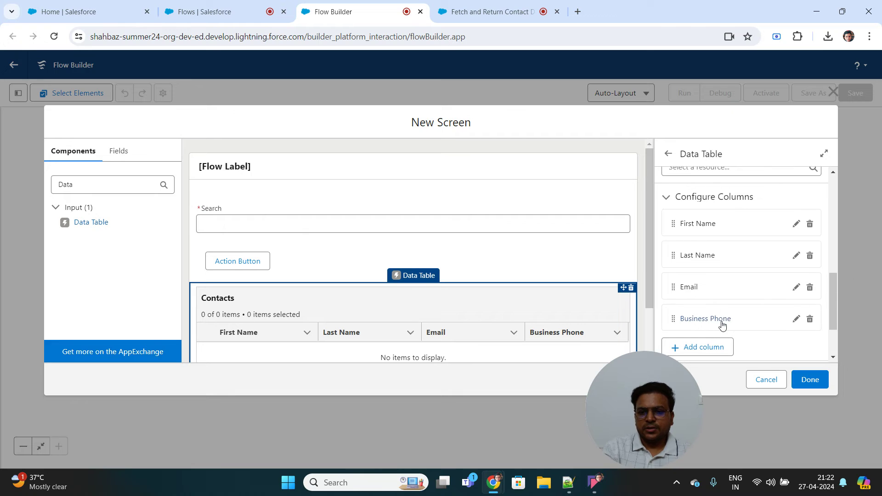
scroll(723, 322, down, 2)
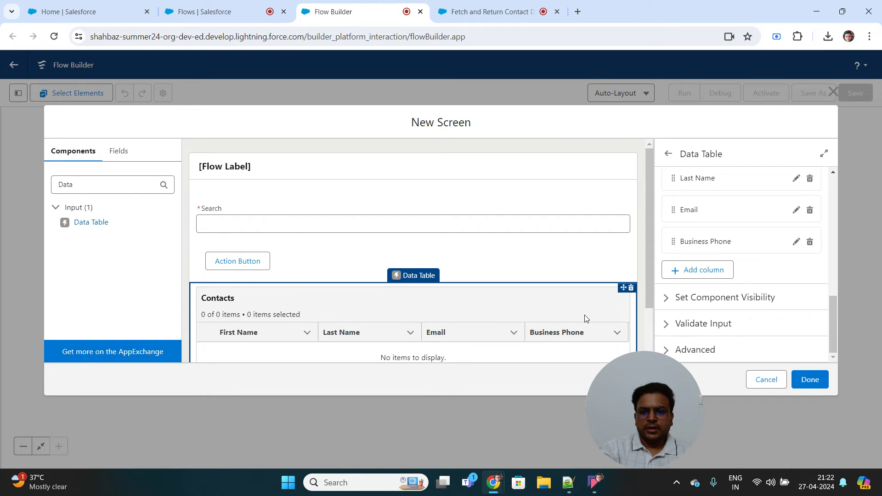
Set the data table's component visibility to display when All Conditions Are Met (AND)
click(666, 299)
scroll(734, 287, down, 1)
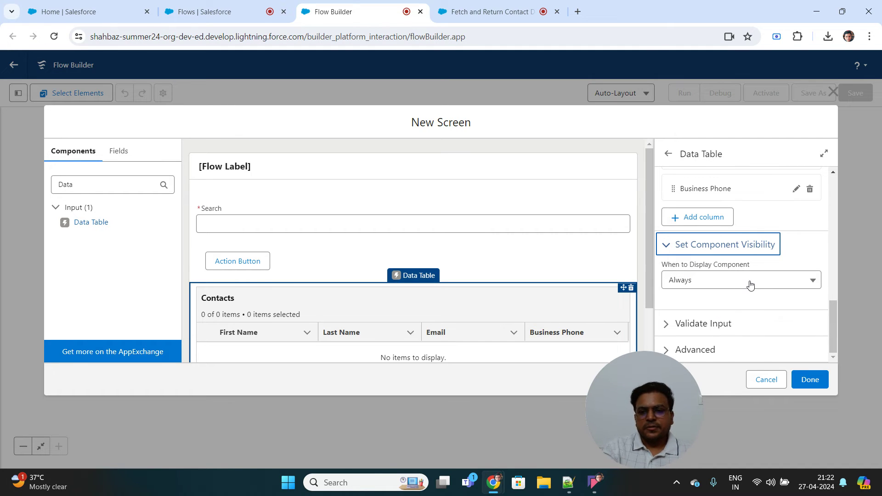
click(750, 285)
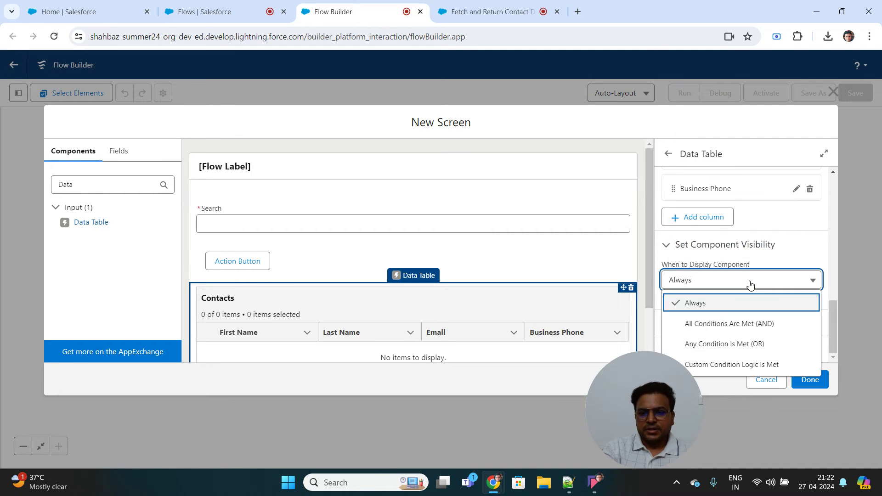
click(738, 325)
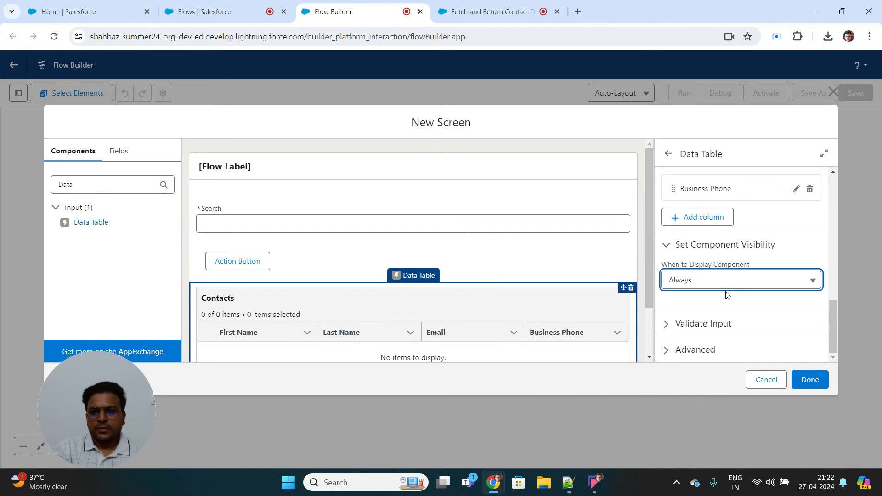
click(726, 285)
click(724, 323)
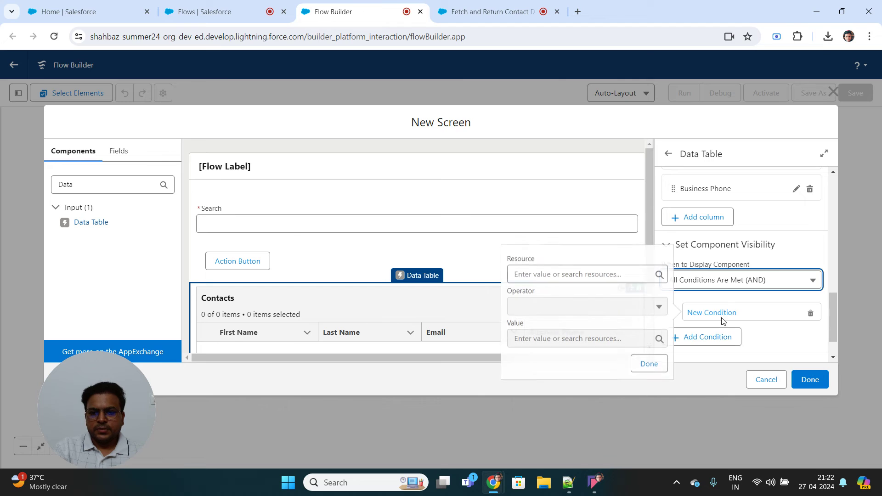
Define the visibility condition as Fetch_and_Return_Contact_Details IsSuccess Equals $GlobalConstant.True
click(562, 273)
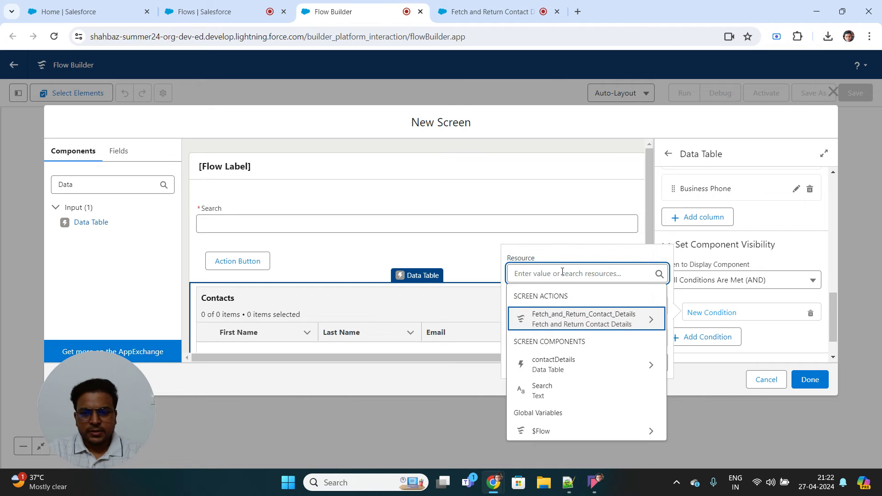
click(569, 322)
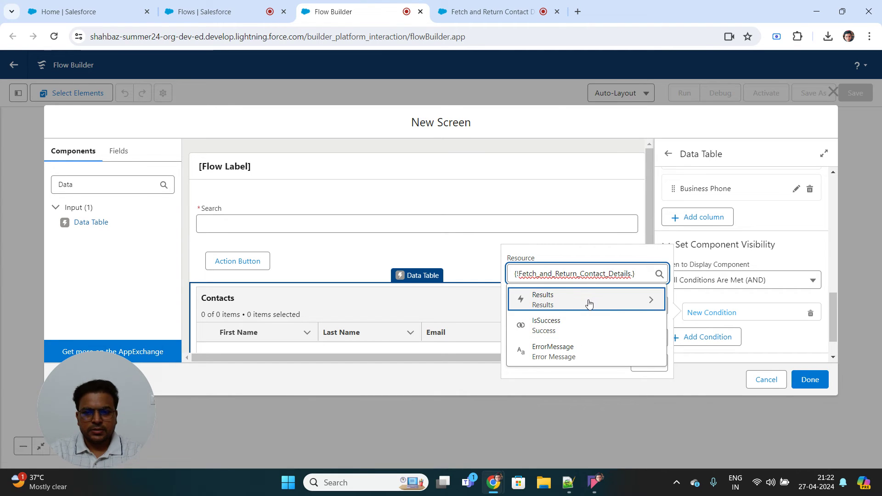
click(577, 325)
click(577, 325)
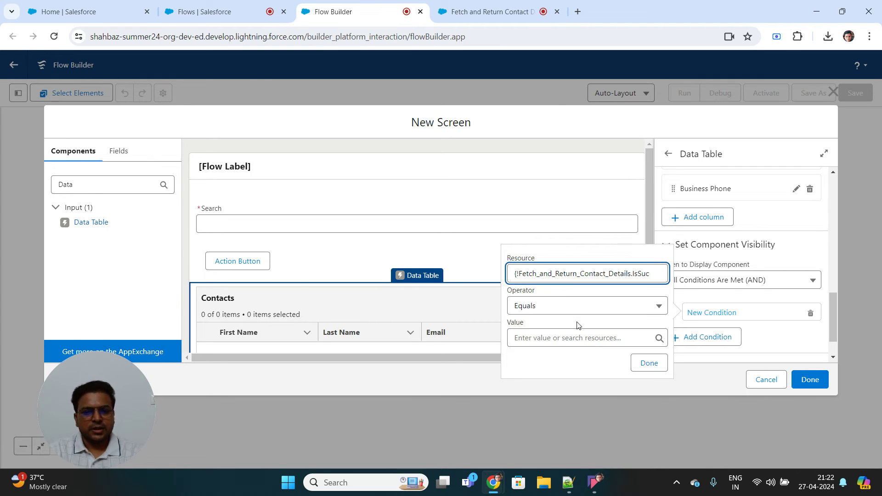
click(545, 338)
text(t.True)
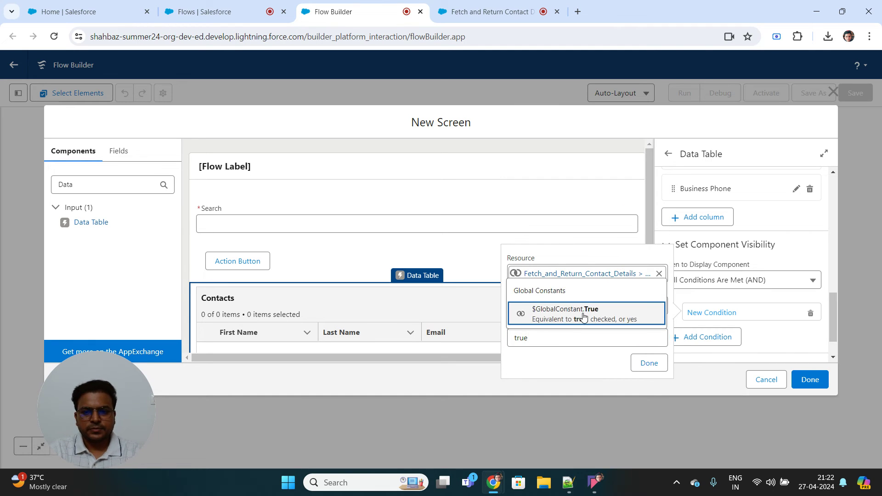
click(577, 315)
click(649, 365)
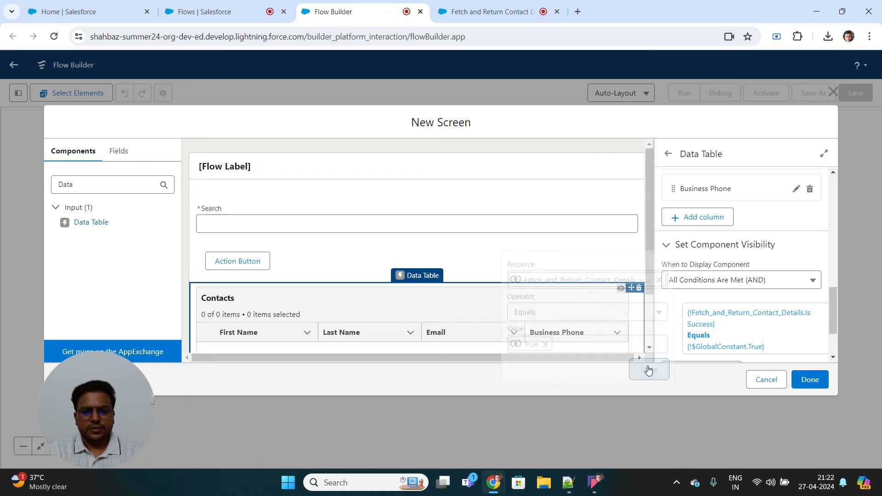
Relabel the action button as Search Contacts and finish the screen element
click(319, 261)
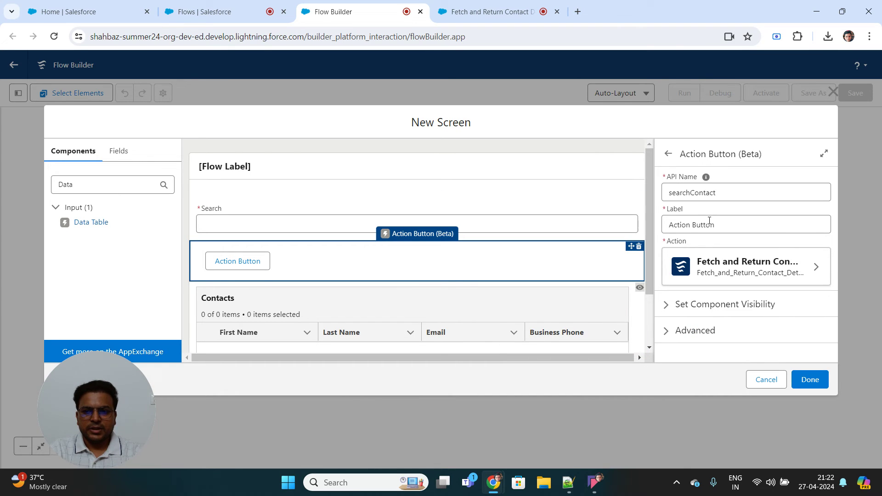
drag(717, 225, 661, 228)
text(S)
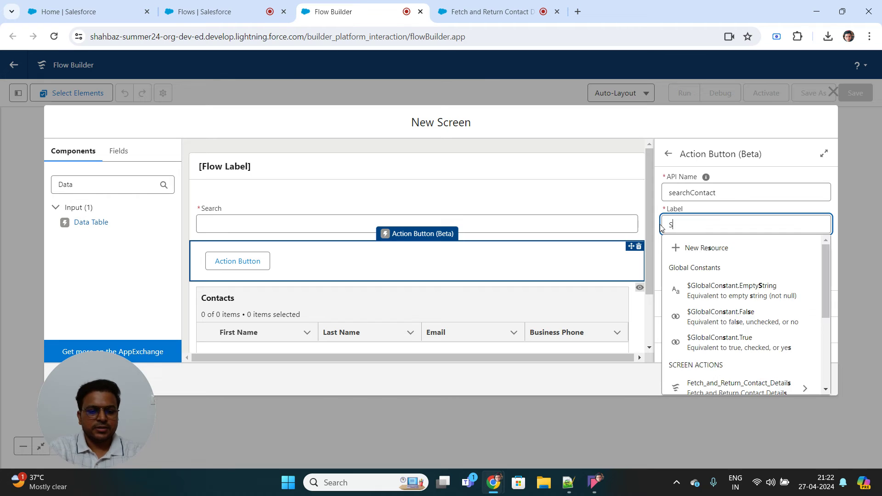
text(earch Contacts)
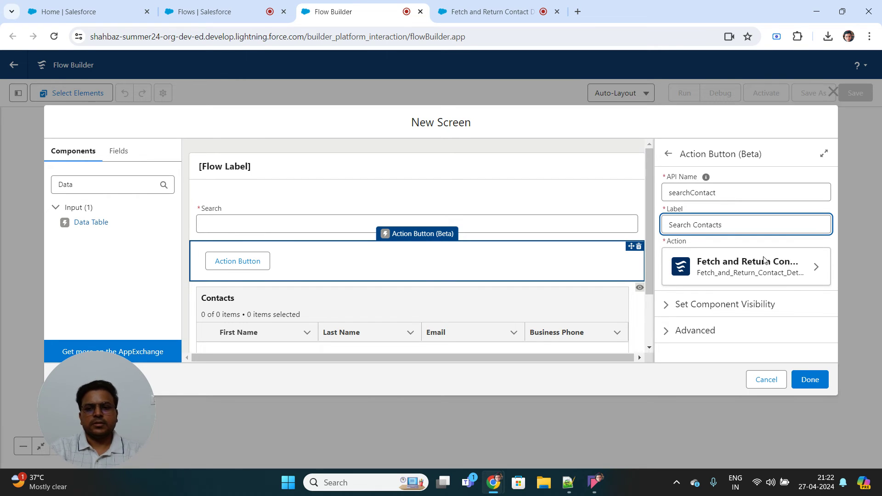
click(809, 379)
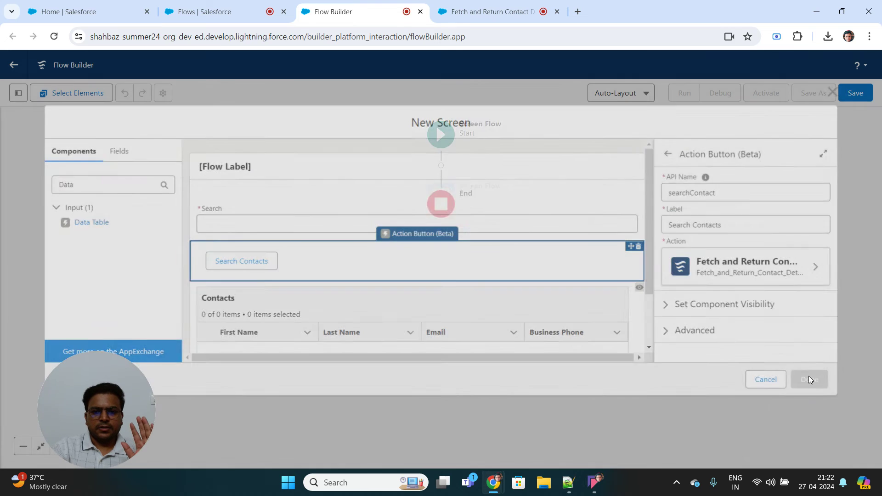
Reopen the screen element and examine the Search text input and the searchKey input value of the Search Contacts button's action
click(440, 197)
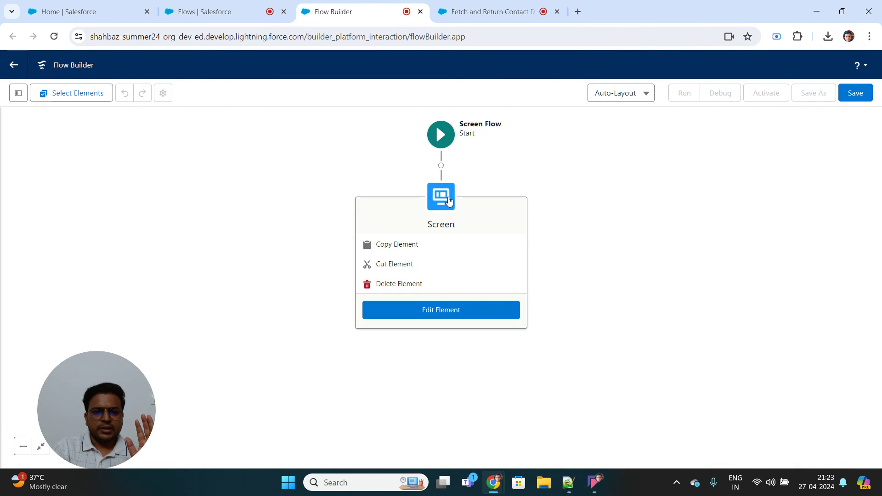
click(441, 309)
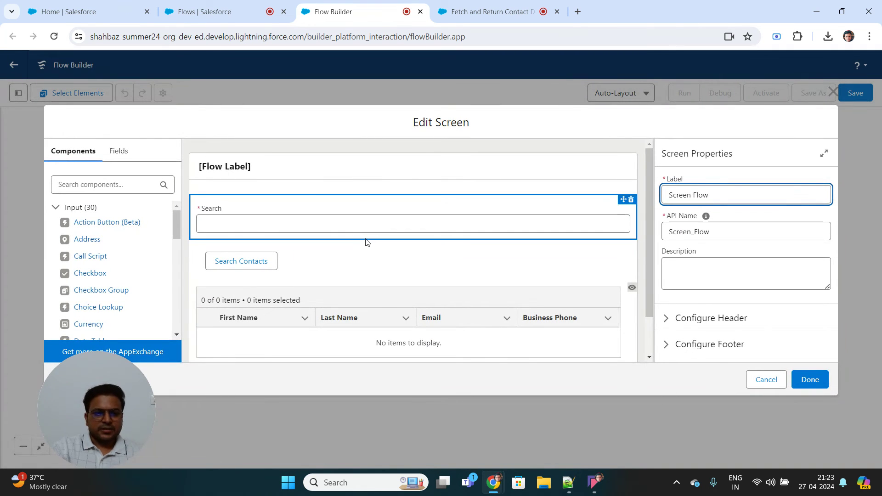
click(310, 217)
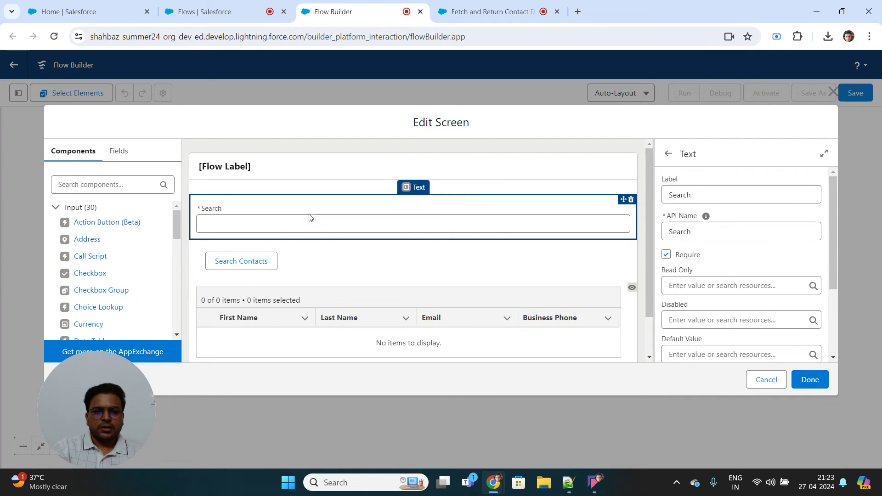
click(253, 260)
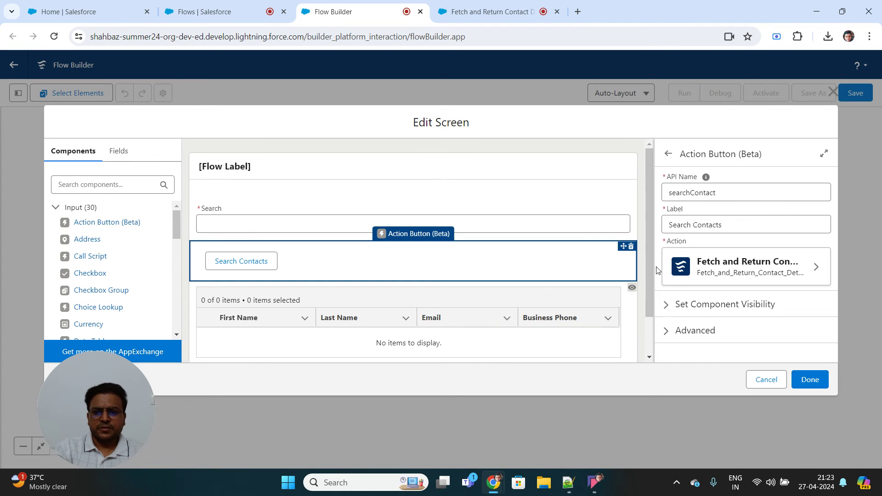
click(760, 270)
scroll(727, 299, down, 2)
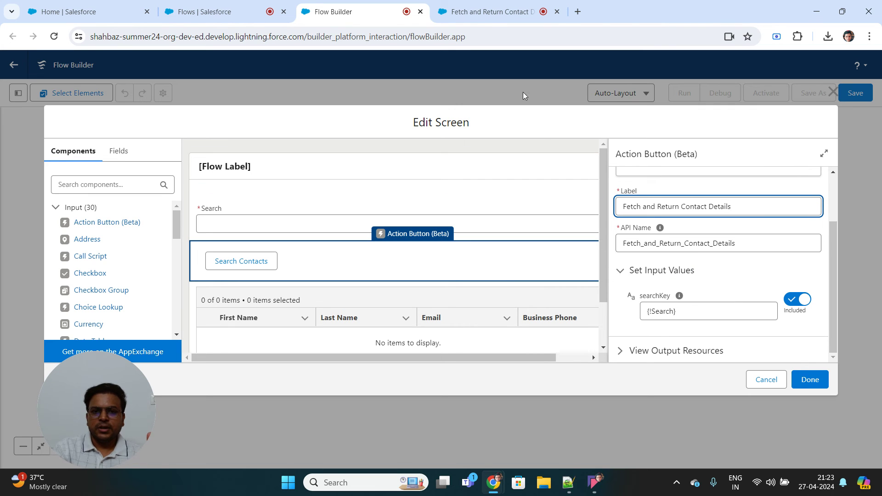
Examine the Get Contact Records filter conditions in the Fetch and Return Contact Details flow, and return to the screen flow
click(493, 17)
double_click(538, 254)
scroll(594, 279, down, 5)
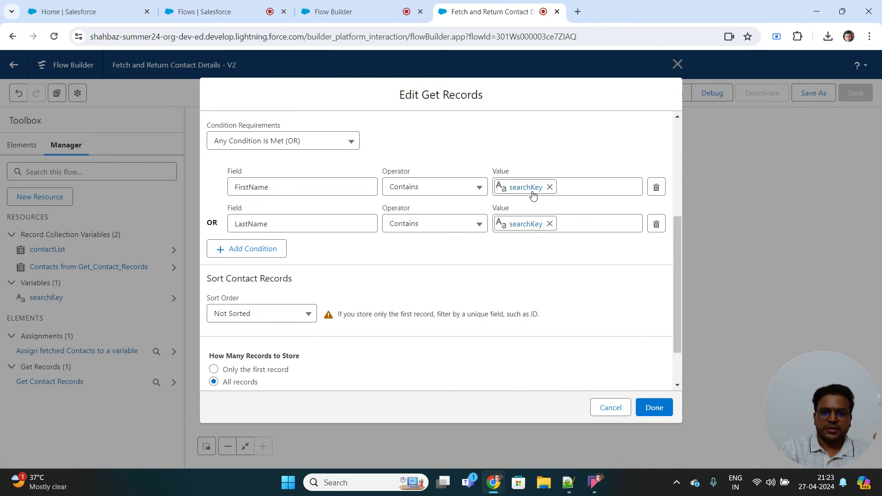
click(677, 65)
click(345, 10)
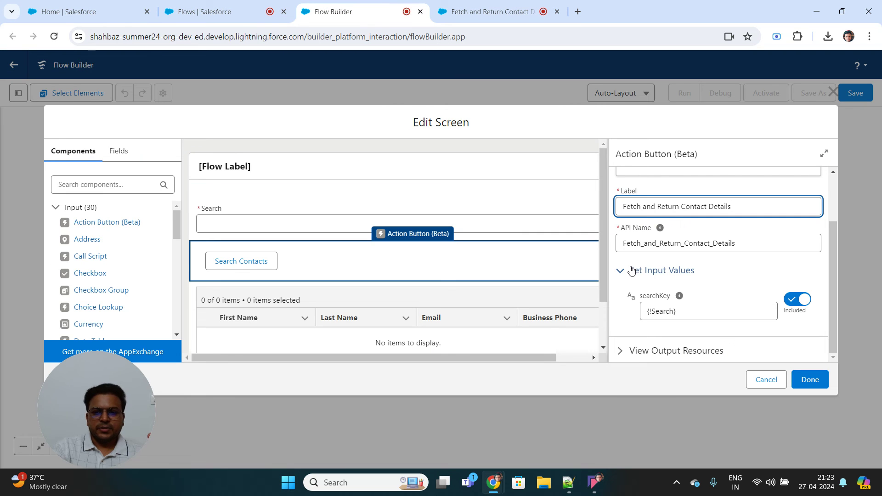
Examine the action's output resources and the data table's source collection and visibility condition, and close the screen editor
click(638, 351)
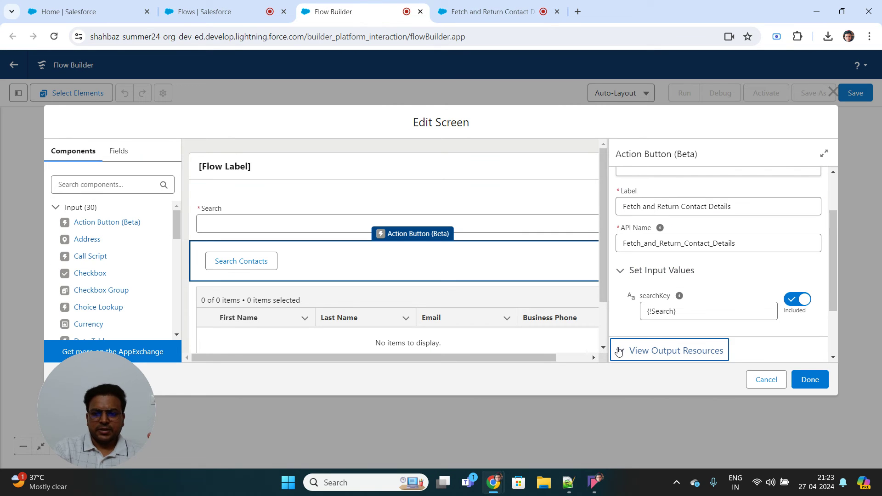
click(394, 315)
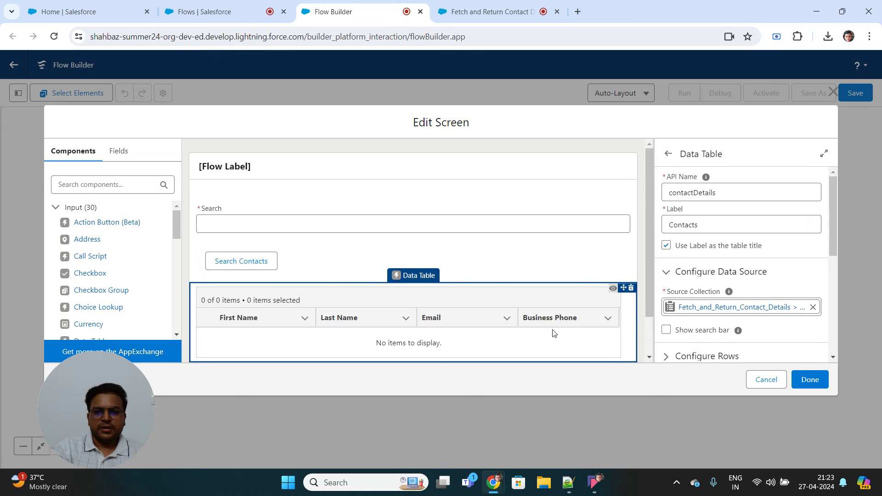
scroll(776, 234, down, 3)
scroll(776, 235, down, 1)
click(811, 380)
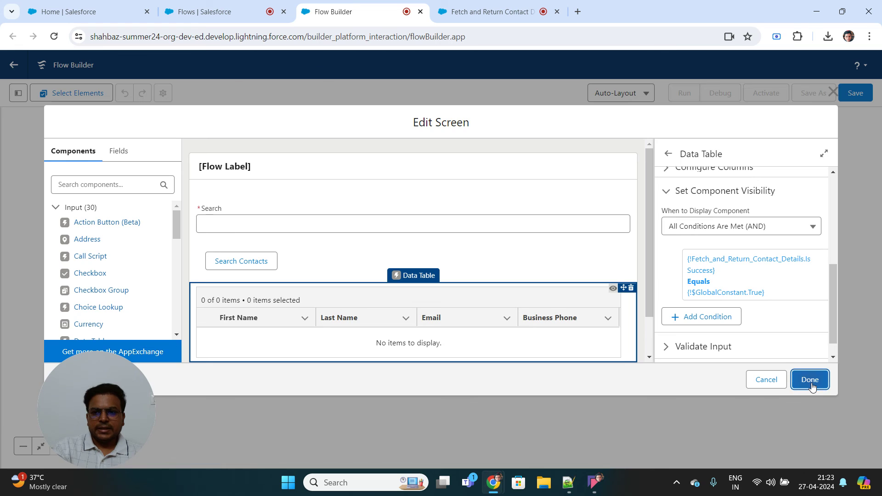
Save the flow with the label Custom Action Screen Flow
click(861, 94)
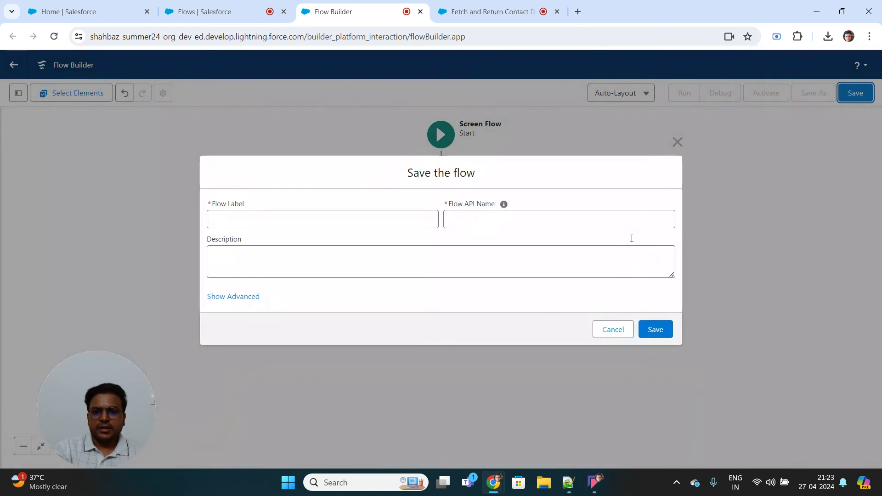
click(299, 216)
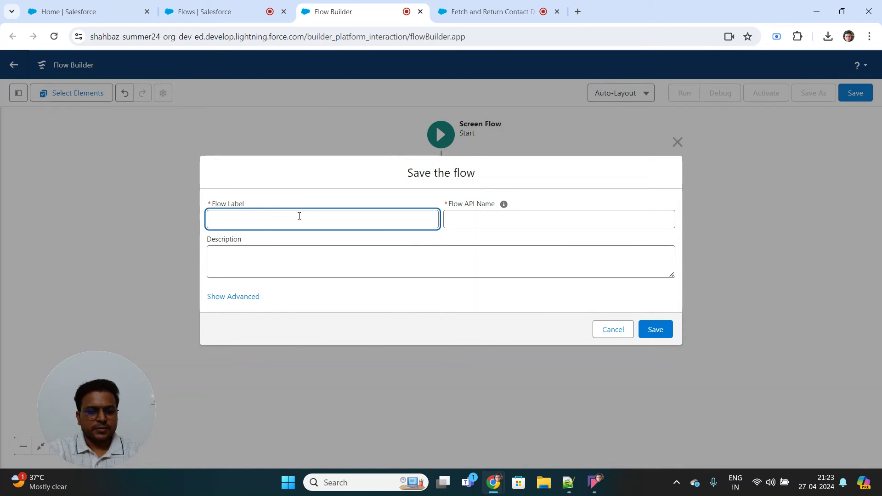
text(Custom Action Screen Flow)
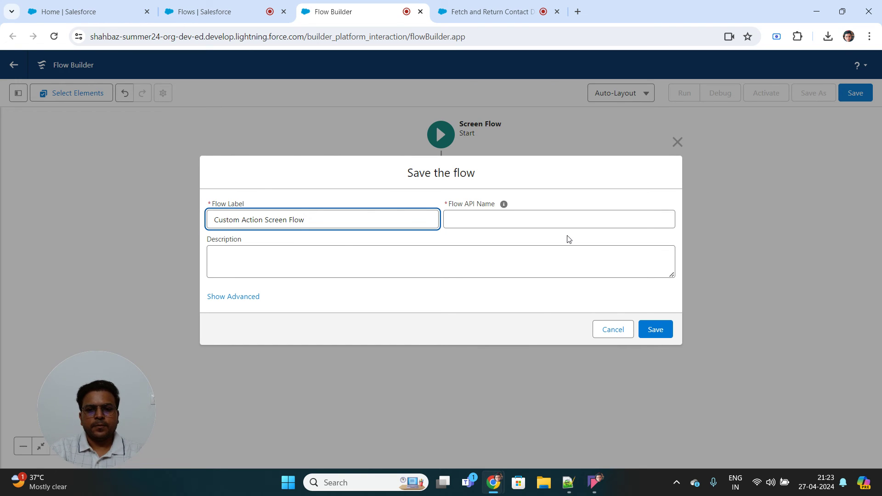
click(567, 240)
click(664, 332)
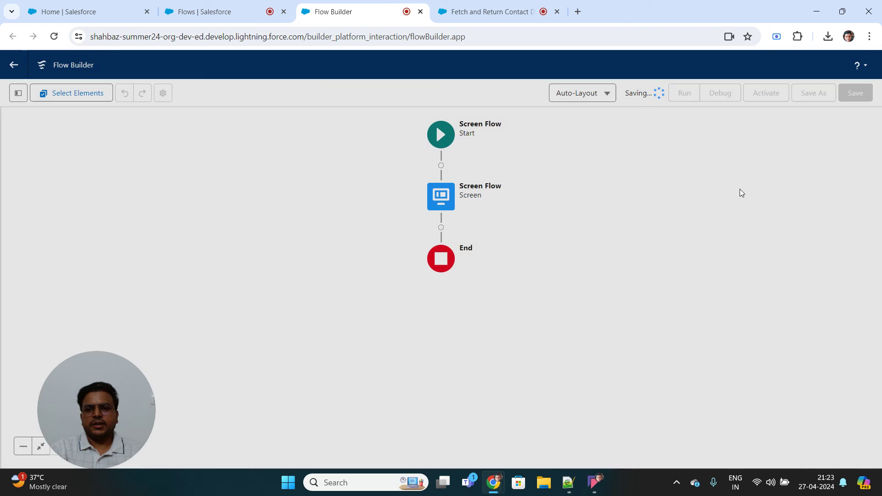
Activate Custom Action Screen Flow and open the Service app's home page for editing
click(765, 95)
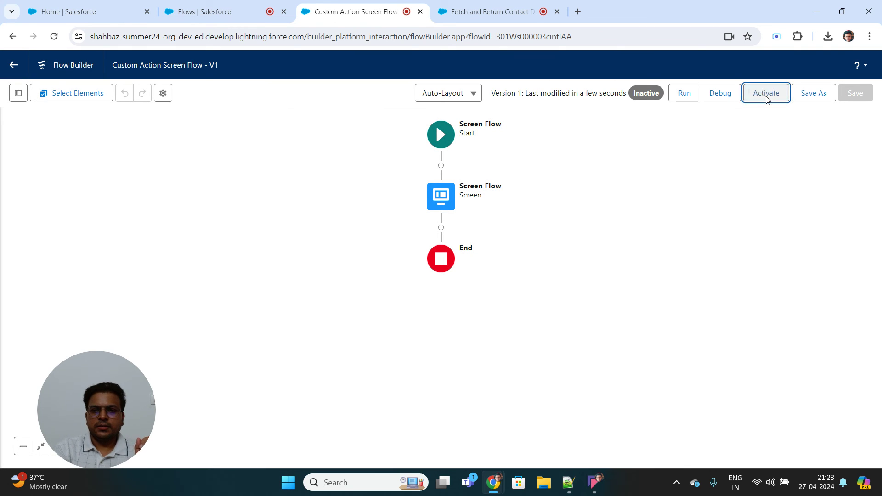
click(64, 14)
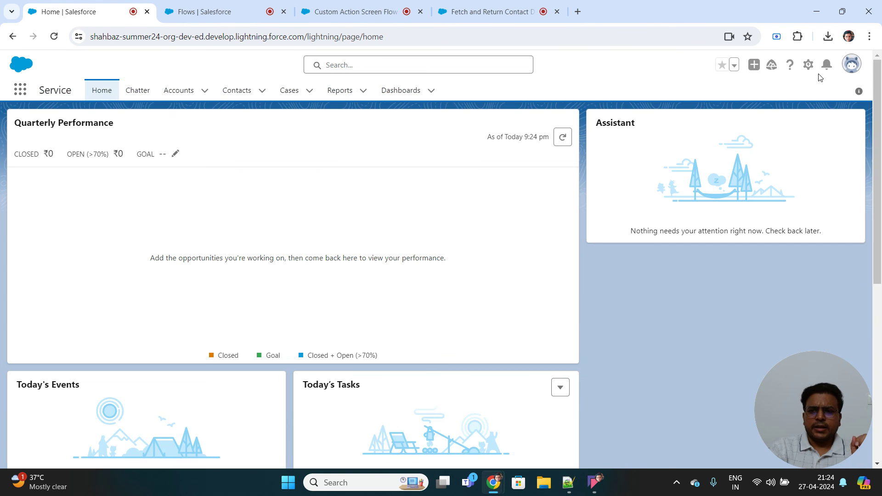
click(807, 67)
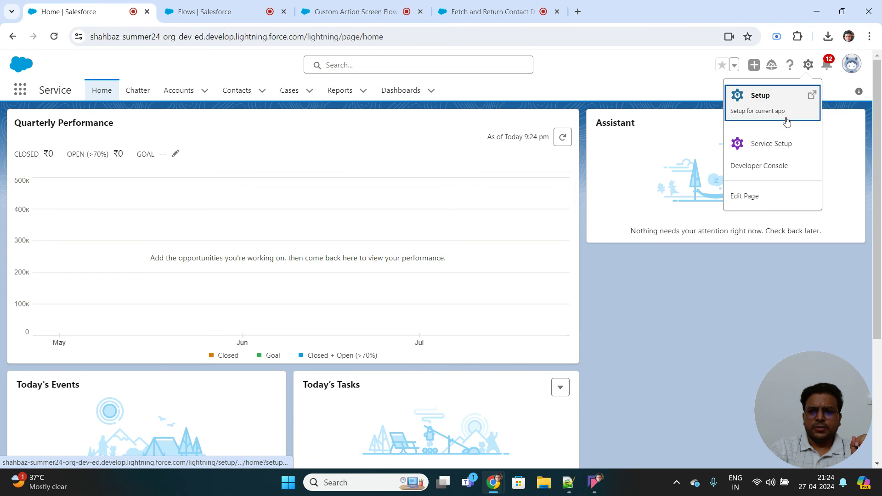
click(745, 197)
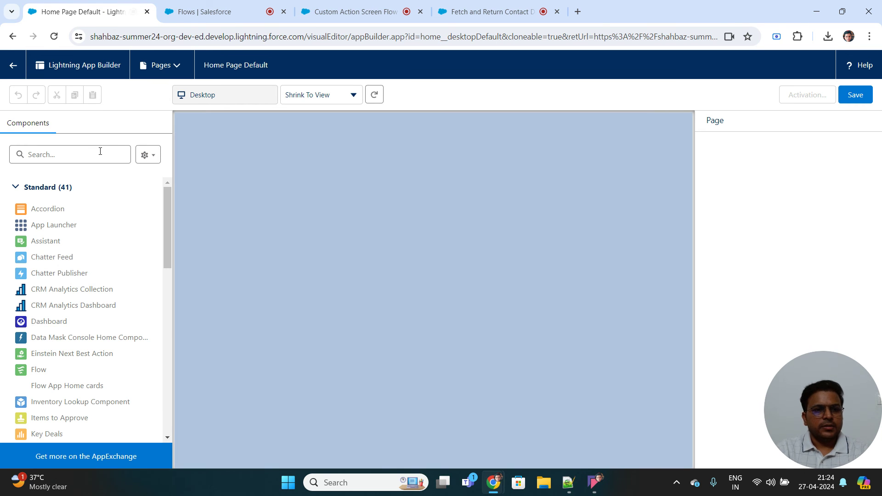
Add a Flow component above Quarterly Performance on the home page and set its flow to Custom Action Screen Flow
click(100, 151)
text(Flow)
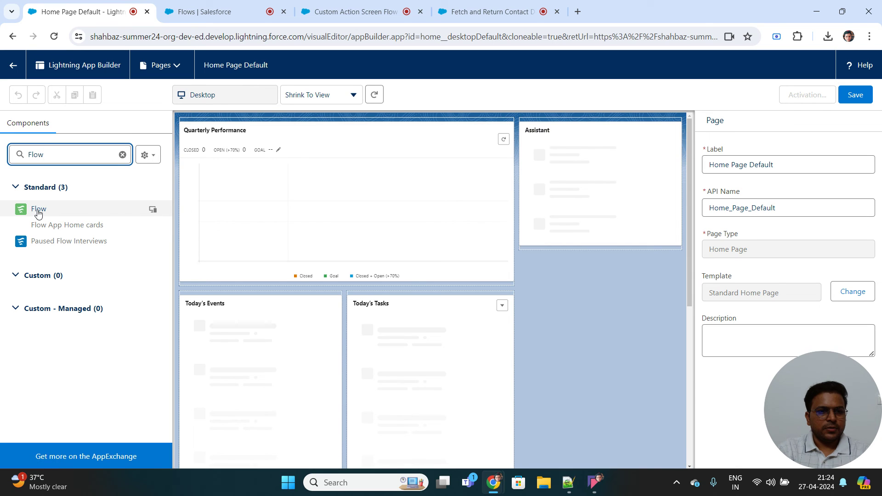
drag(36, 210, 281, 138)
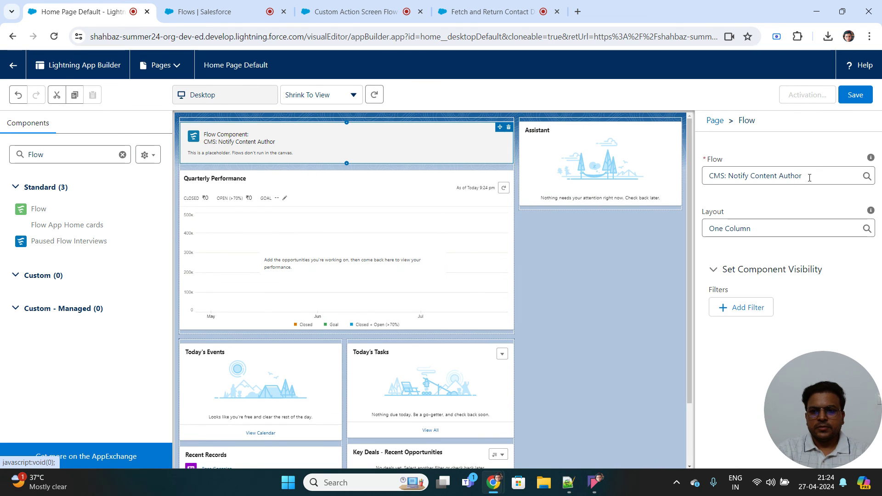
click(809, 178)
key(ctrl+a)
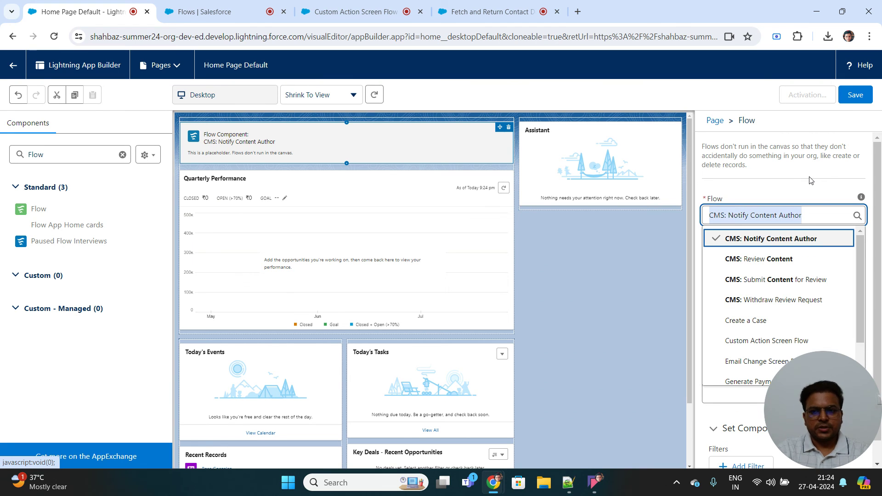
key(BackSpace)
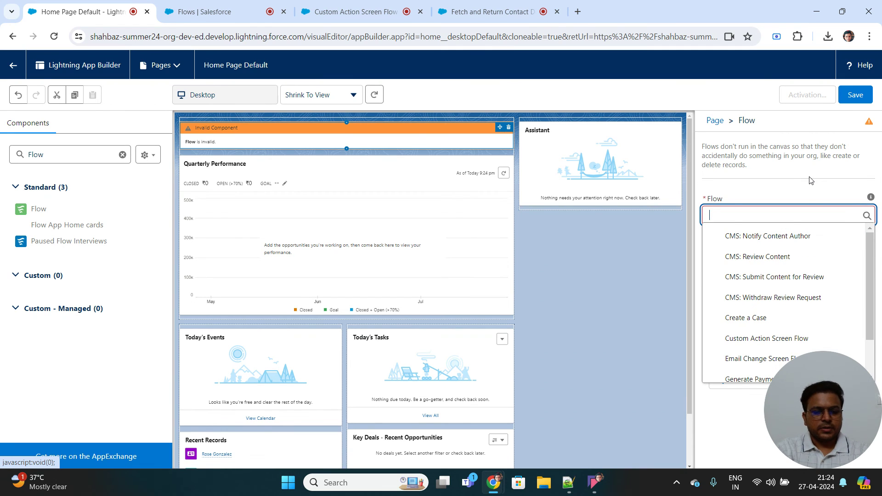
text(Cust)
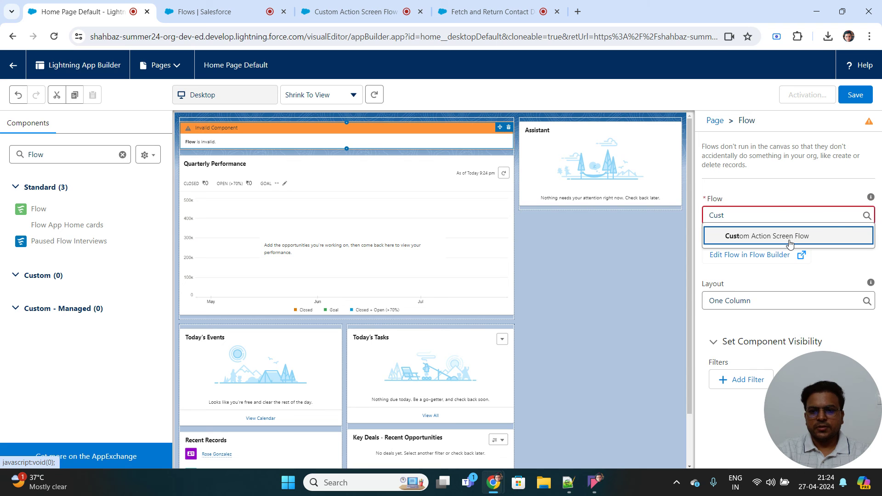
click(788, 238)
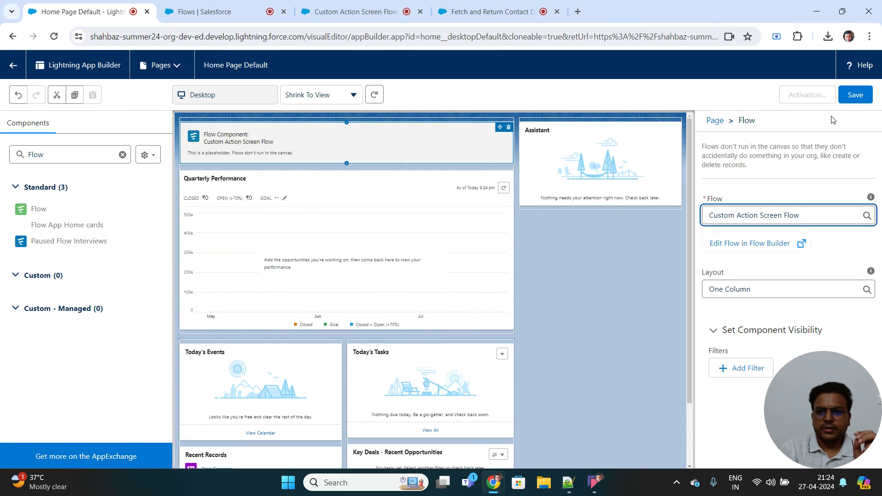
Save the home page, activate it as the org default, and return to the live home page
click(858, 96)
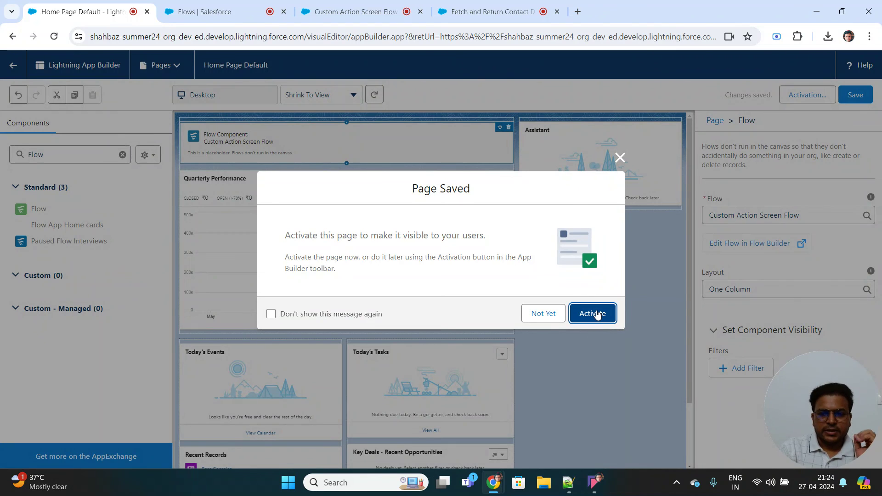
click(595, 313)
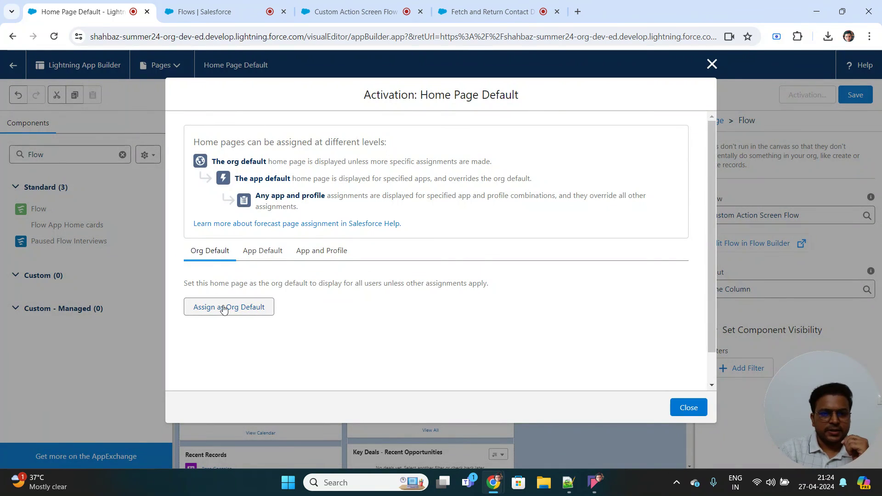
click(226, 309)
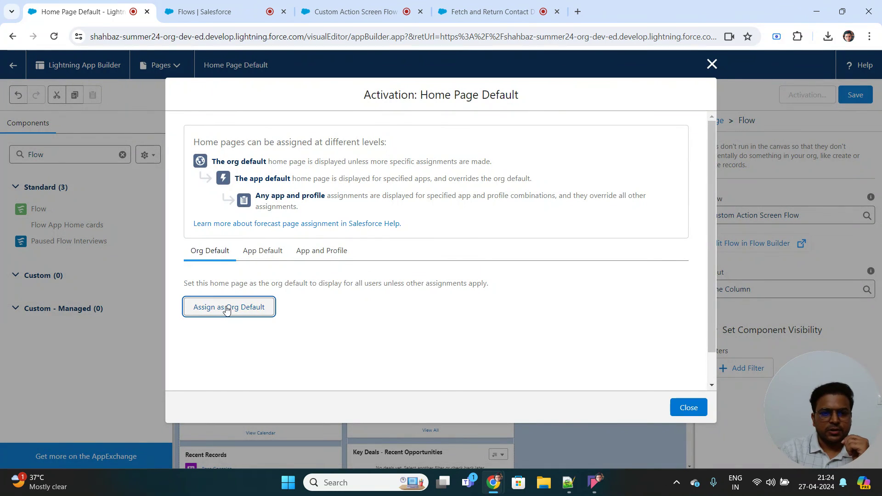
click(693, 393)
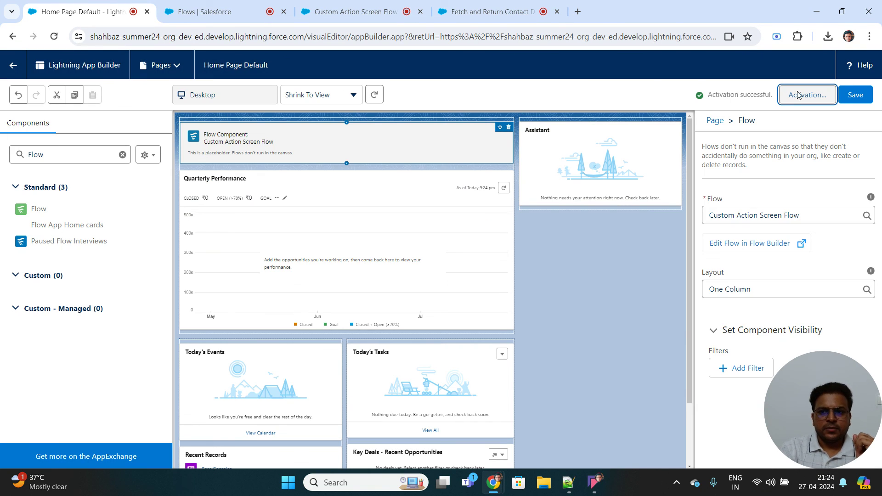
click(847, 97)
click(13, 65)
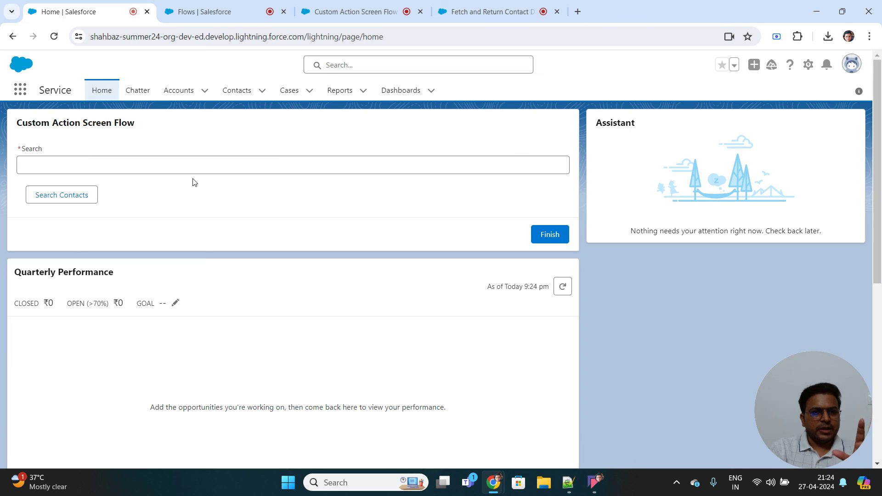
Test the embedded flow by searching contacts for "k" and selecting the first contact in the table
click(57, 164)
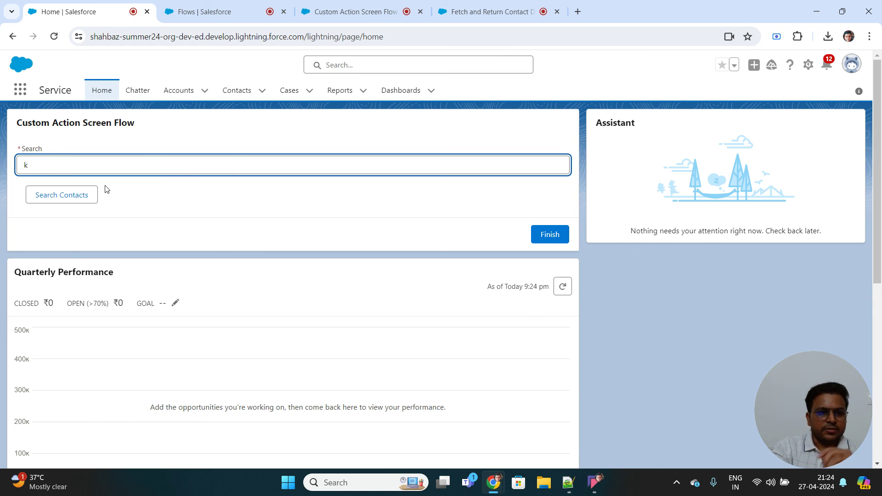
click(70, 197)
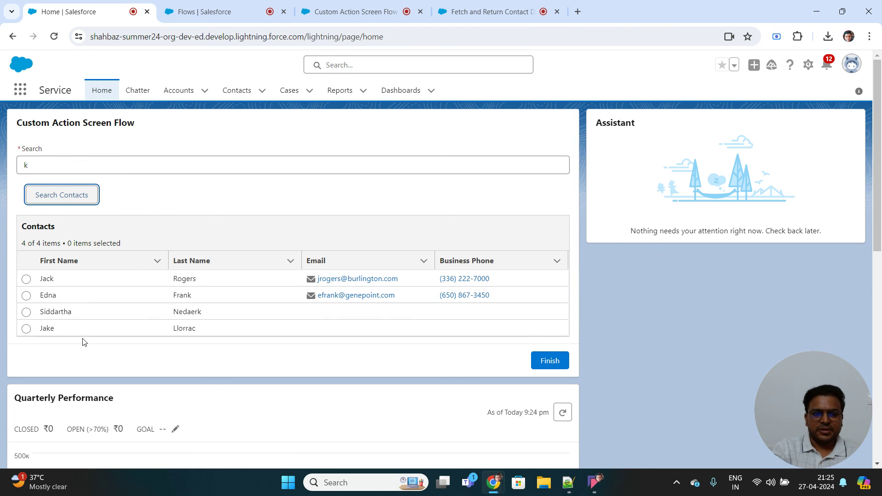
click(25, 279)
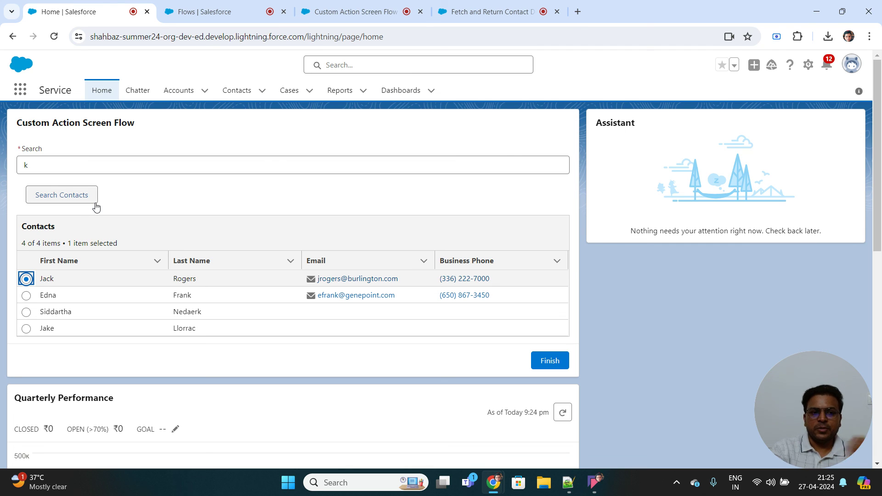
Run the contact search again in the embedded flow with the search text "p"
click(40, 166)
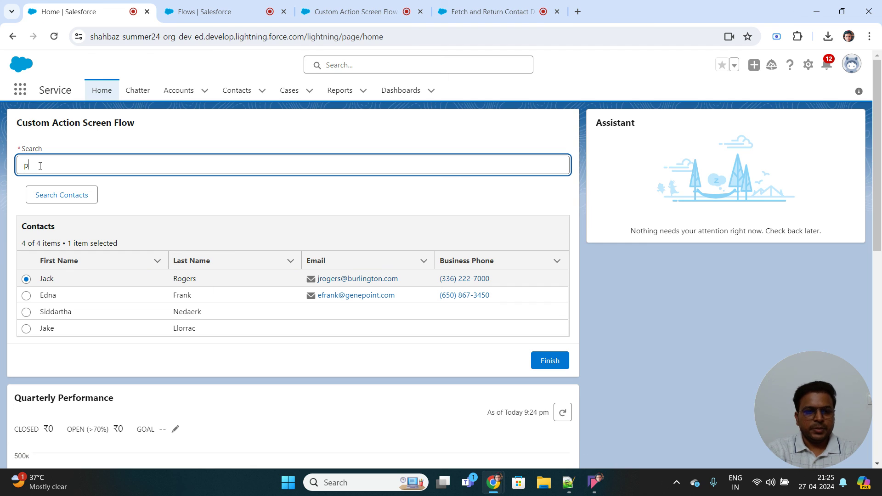
text(p)
click(58, 196)
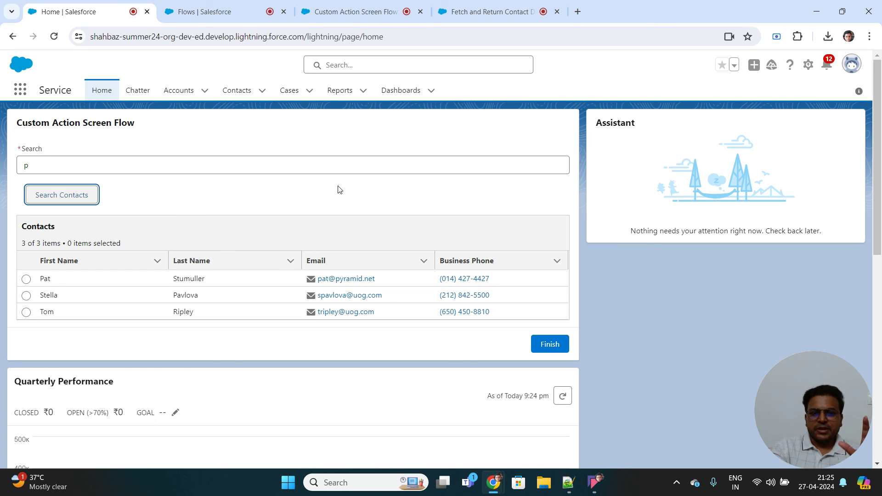
click(171, 196)
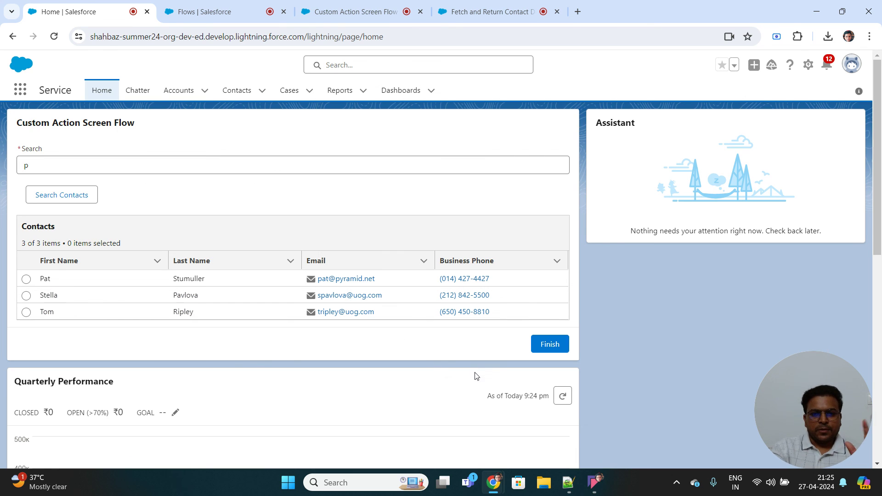
mouse_move(593, 486)
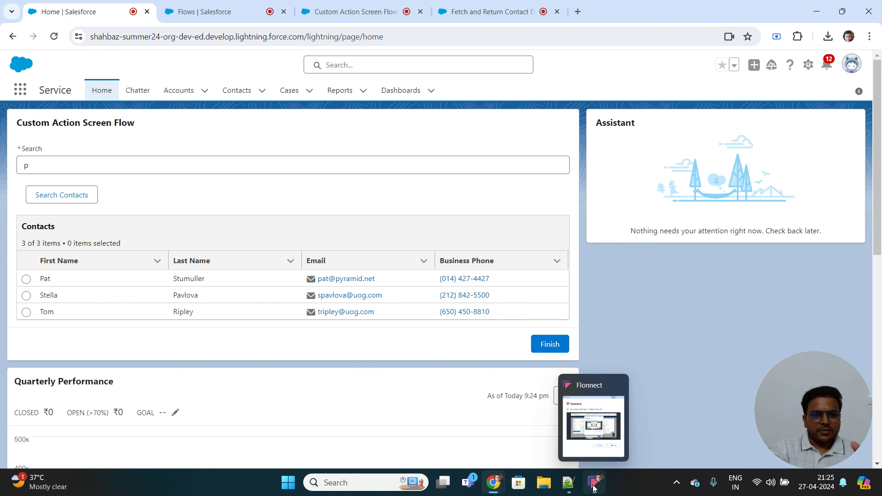